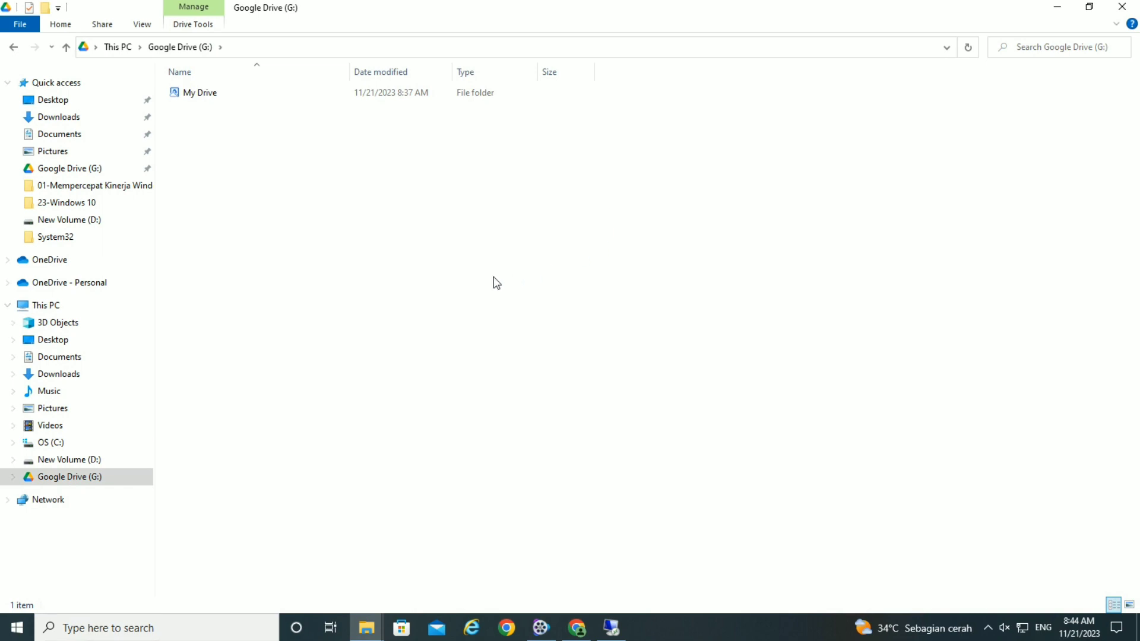
- Open the My Drive folder on Google Drive (G:) to view its files
{"action": "double_click", "coordinate": [217, 95]}
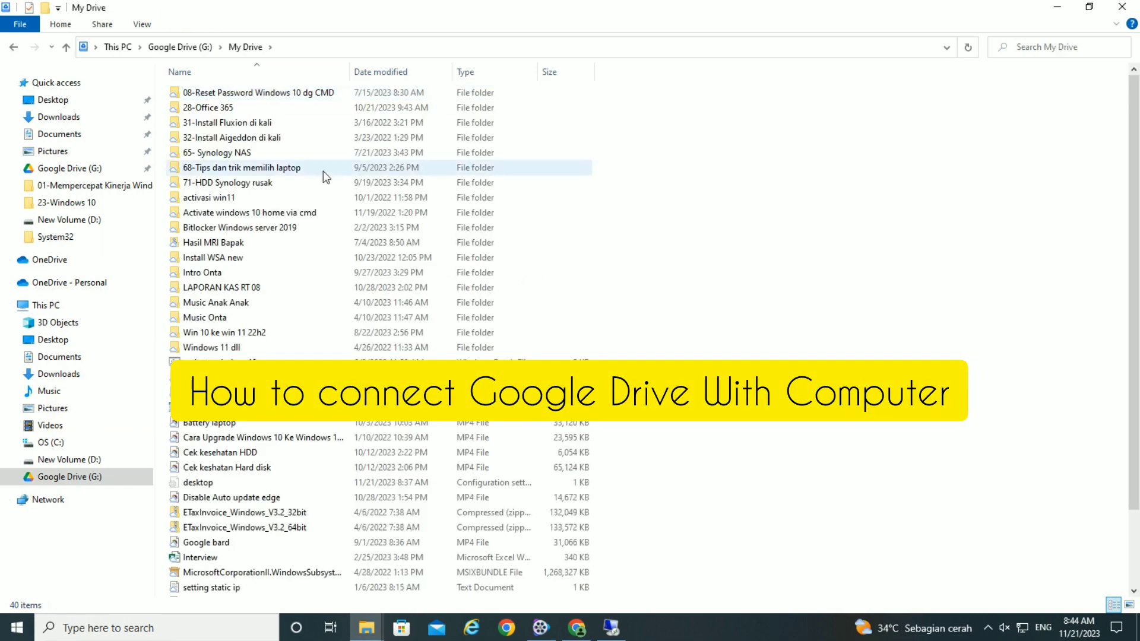
{"action": "left_click", "coordinate": [332, 545]}
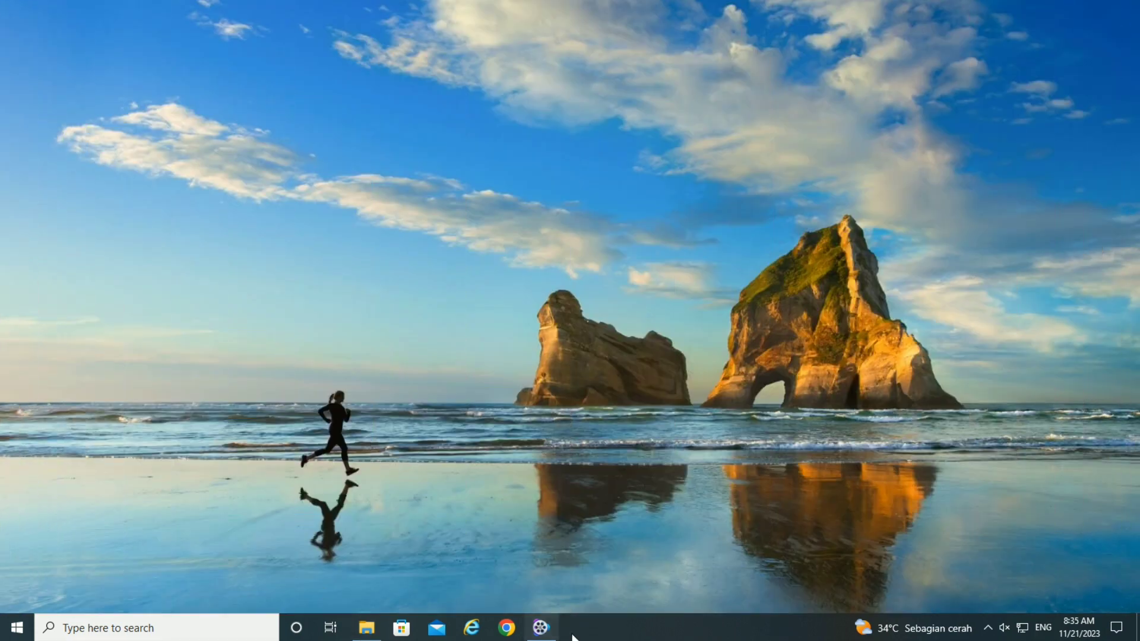
- Open Google Chrome and search the web for "download google drive for pc"
{"action": "left_click", "coordinate": [508, 629]}
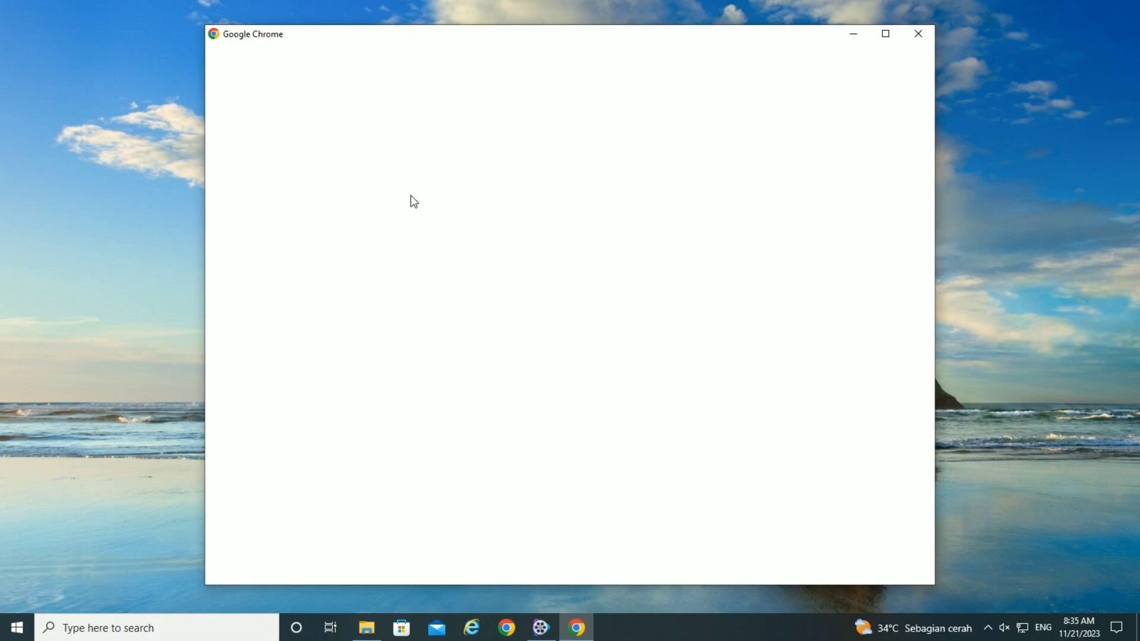
{"action": "left_click", "coordinate": [452, 362]}
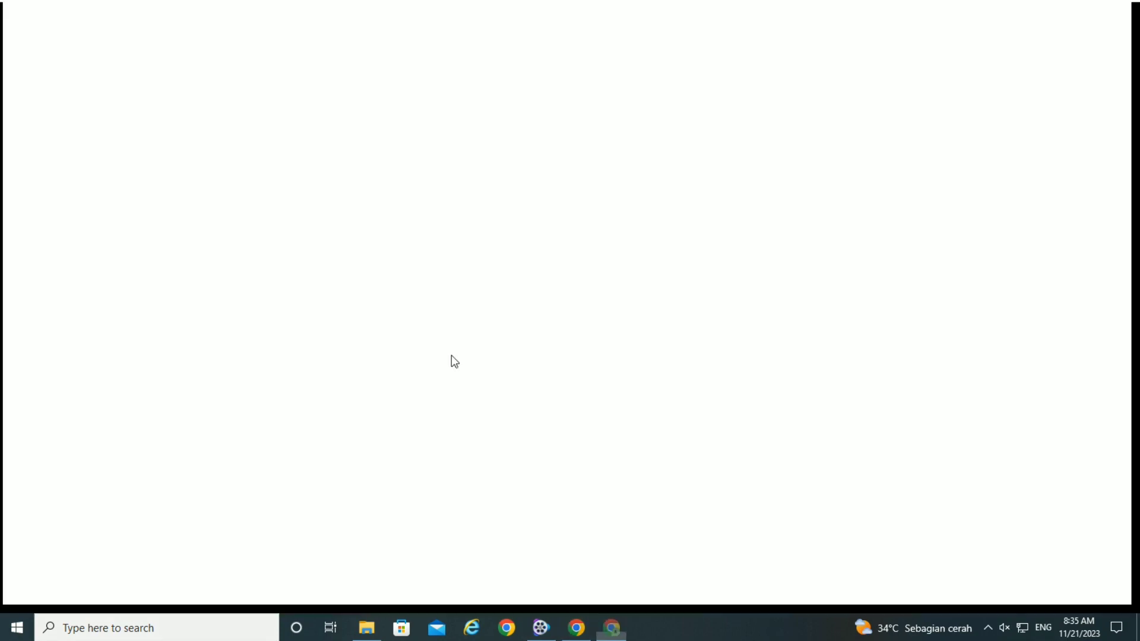
{"action": "left_click", "coordinate": [390, 53]}
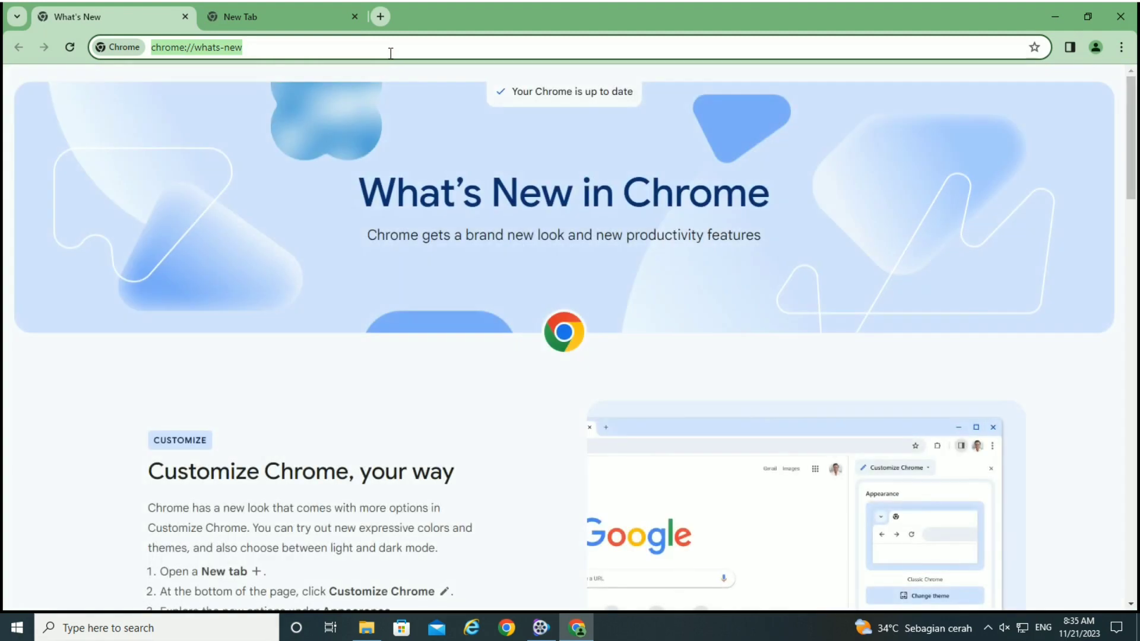
{"action": "type", "text": "download"}
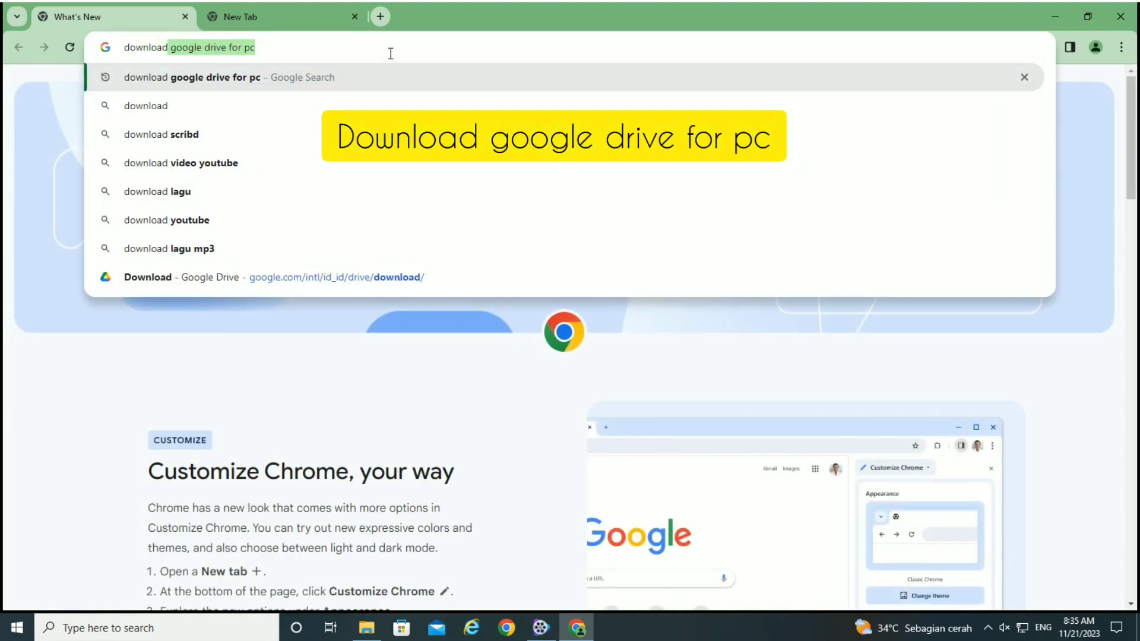
{"action": "type", "text": " googl"}
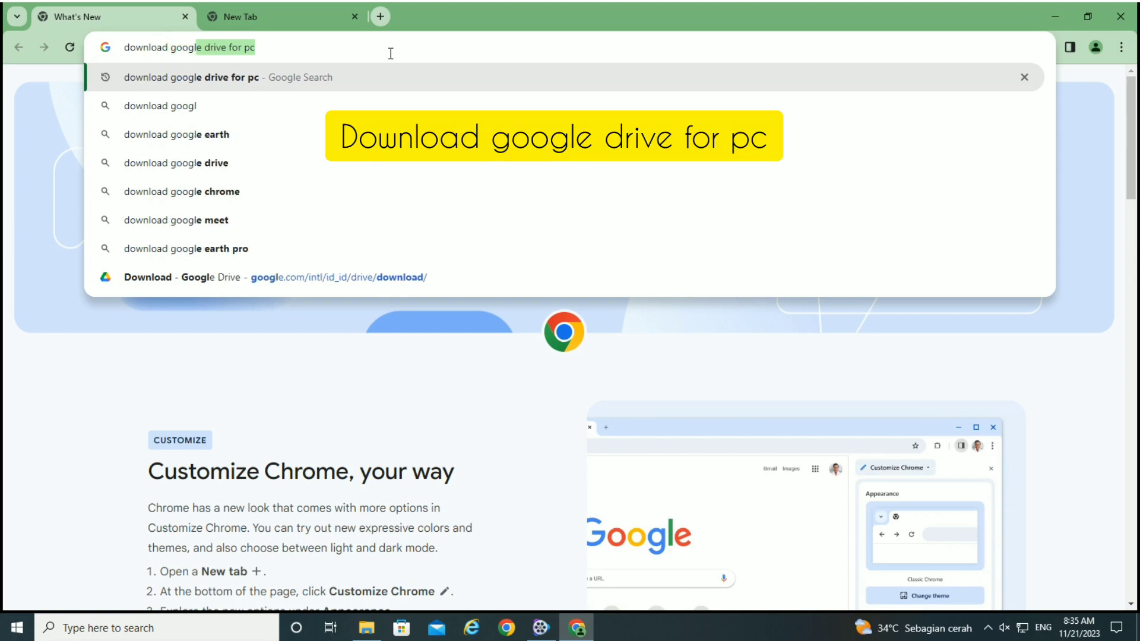
{"action": "type", "text": "e drive"}
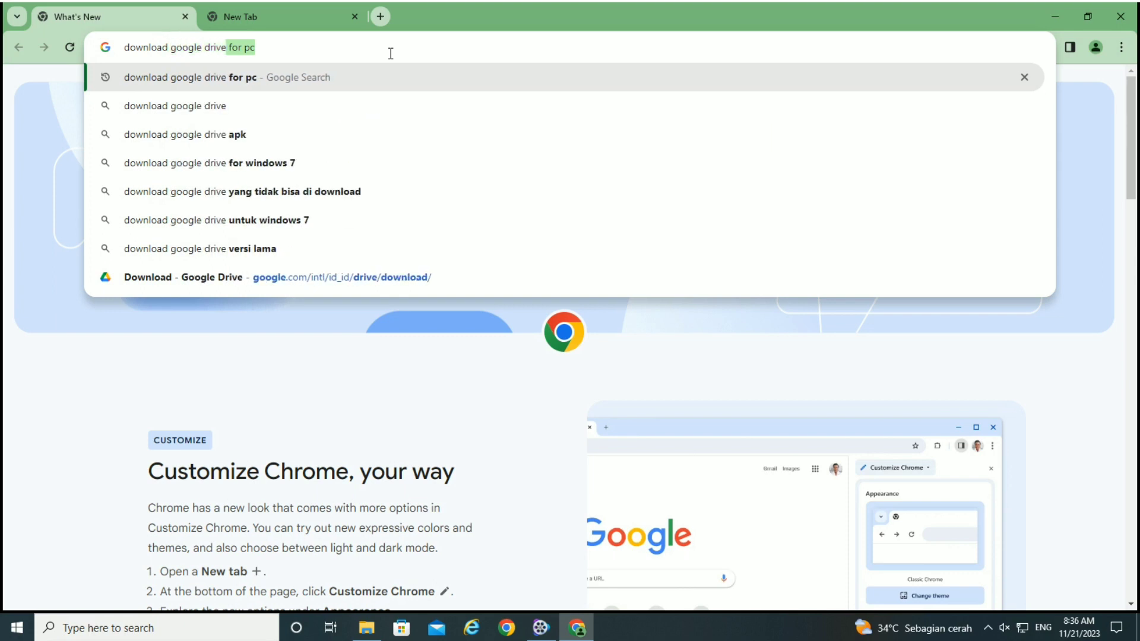
{"action": "type", "text": " for pc"}
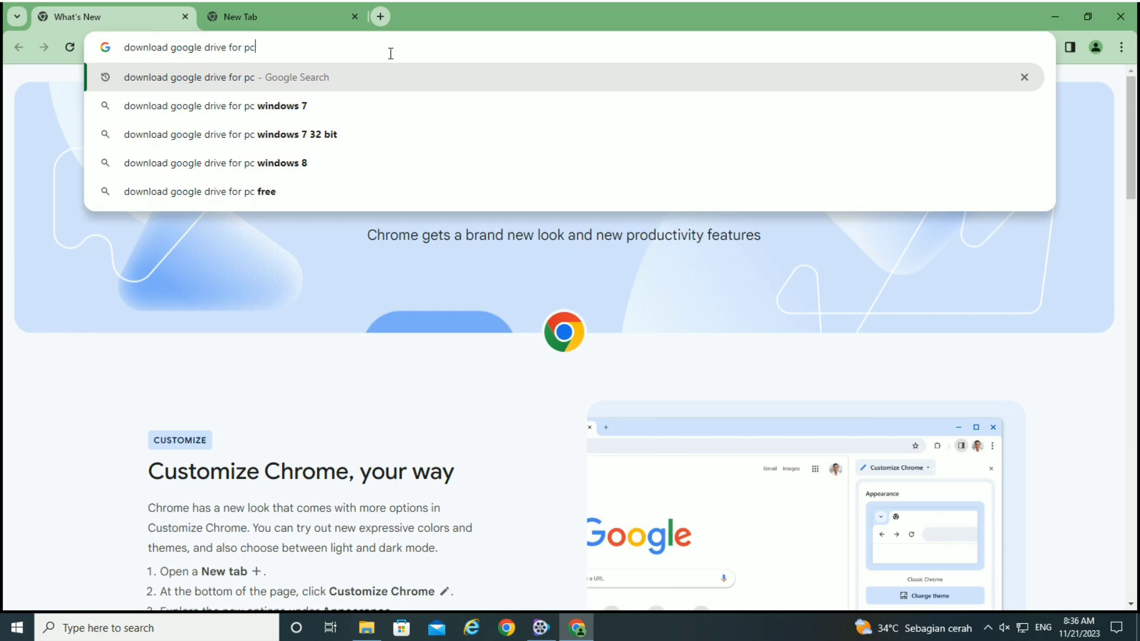
{"action": "key", "text": "Return"}
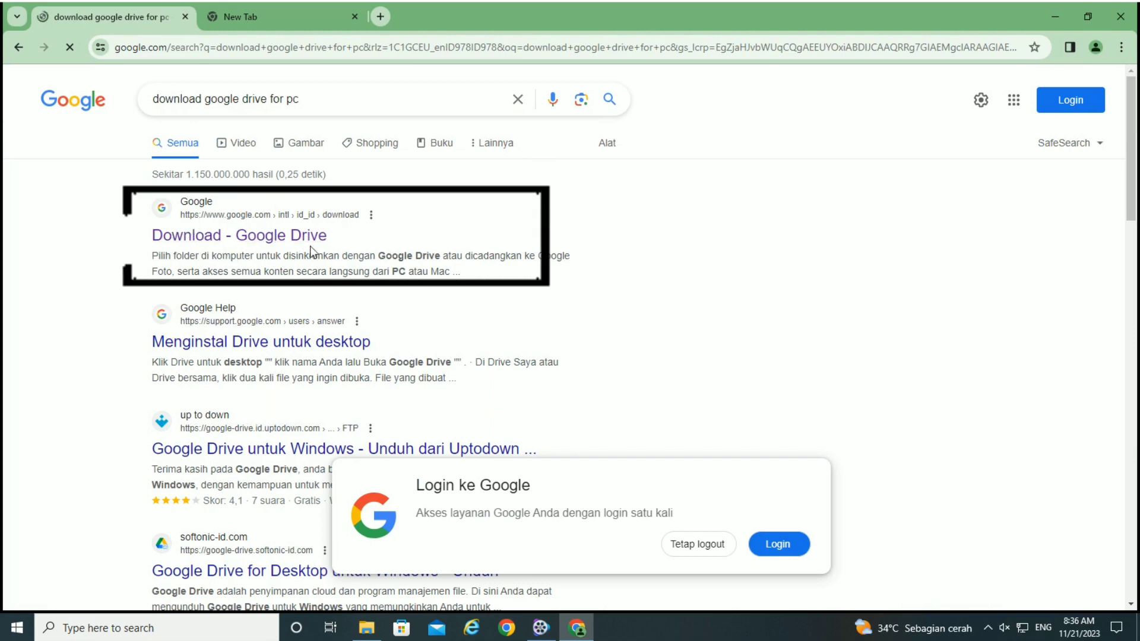
- Download Drive for desktop from Google's official Drive download page and show the finished installer in its folder
{"action": "left_click", "coordinate": [254, 243]}
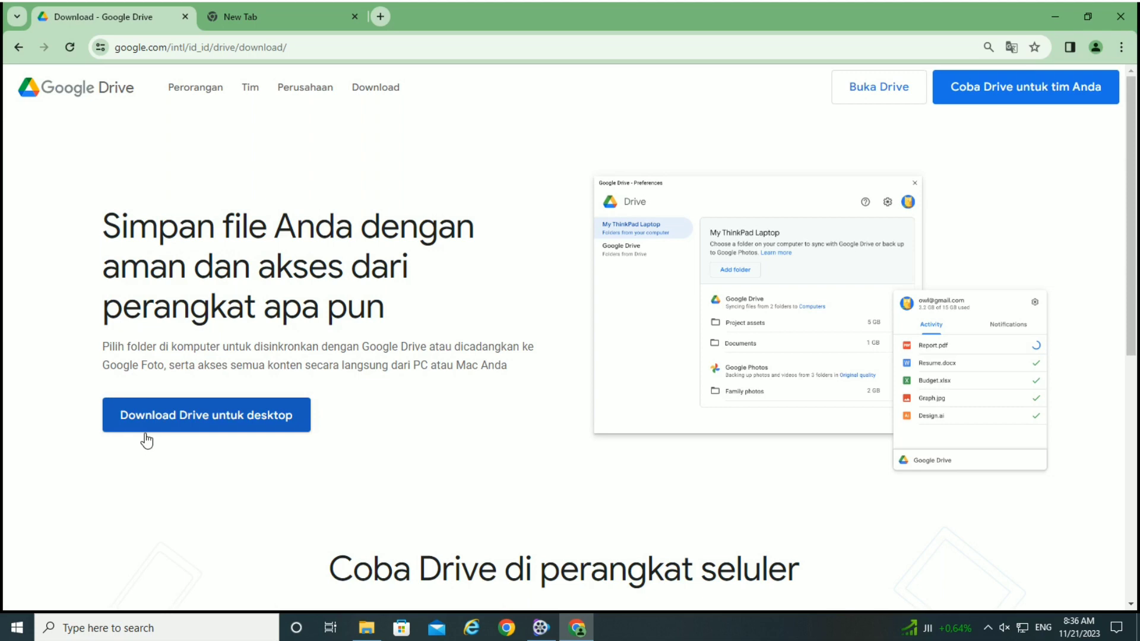
{"action": "left_click", "coordinate": [183, 425]}
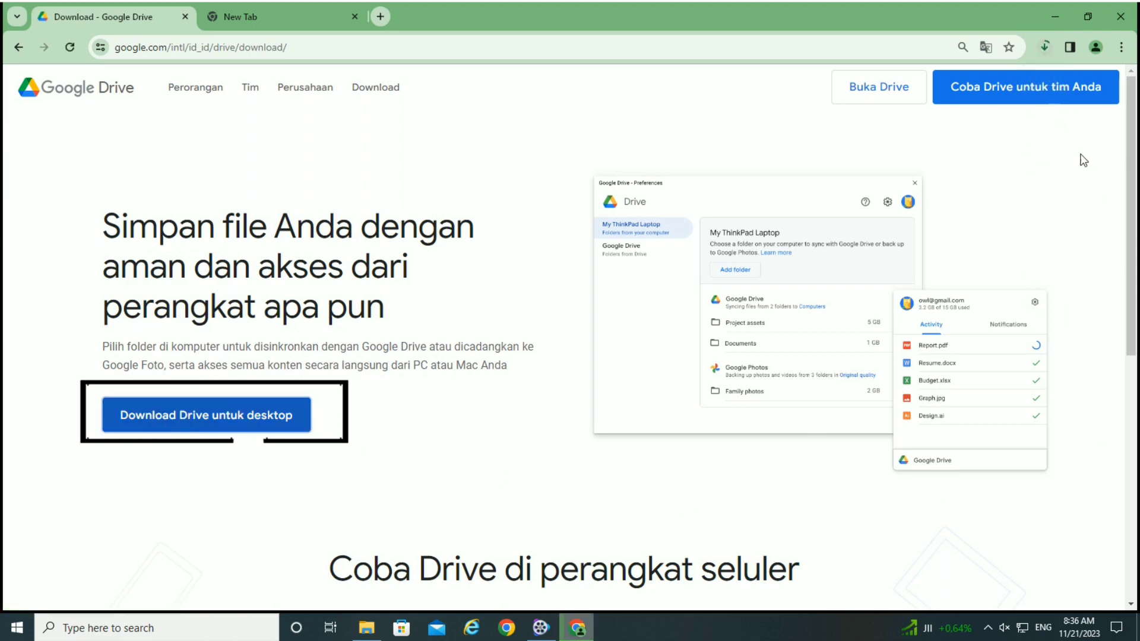
{"action": "left_click", "coordinate": [1044, 46]}
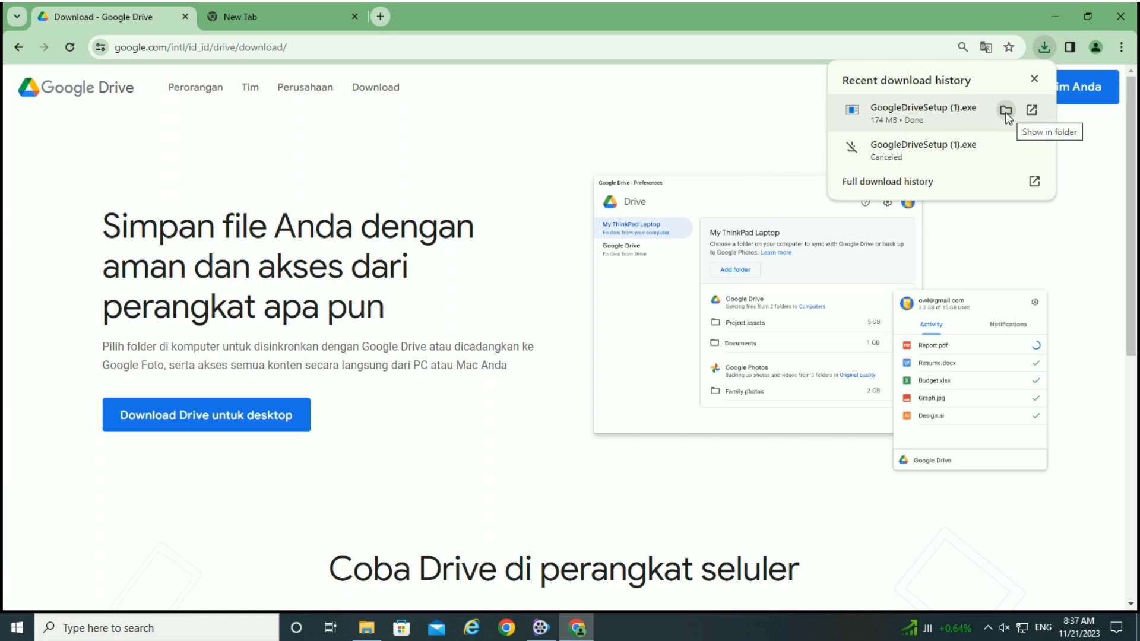
{"action": "left_click", "coordinate": [1005, 111]}
{"action": "left_click", "coordinate": [1006, 110]}
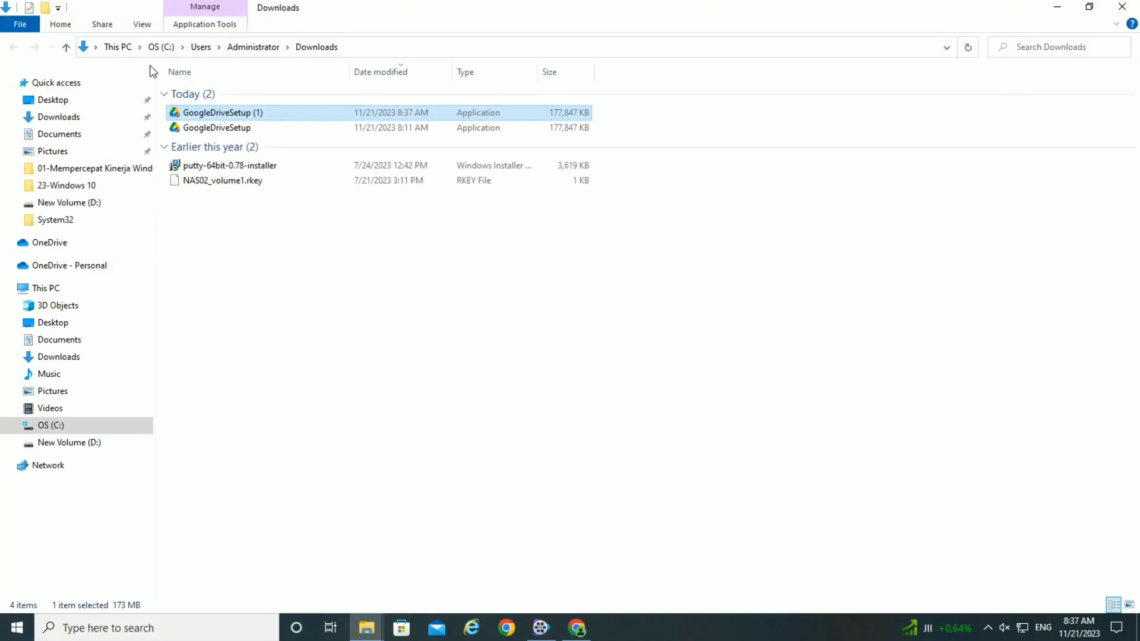
- Run the GoogleDriveSetup (1) installer as administrator
{"action": "double_click", "coordinate": [228, 115]}
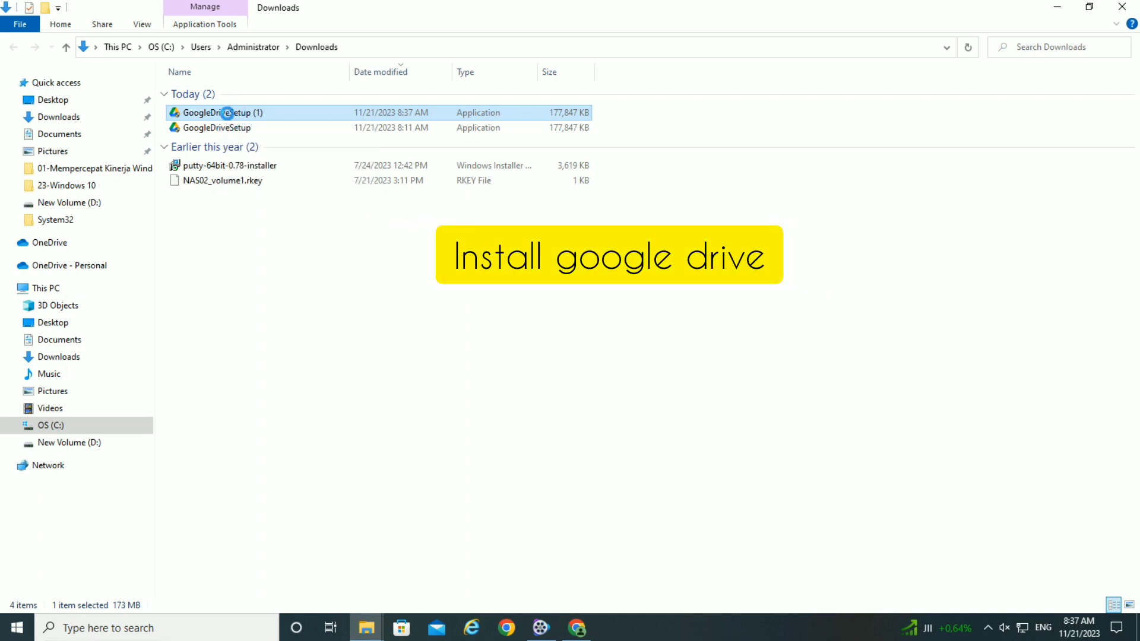
{"action": "right_click", "coordinate": [227, 112]}
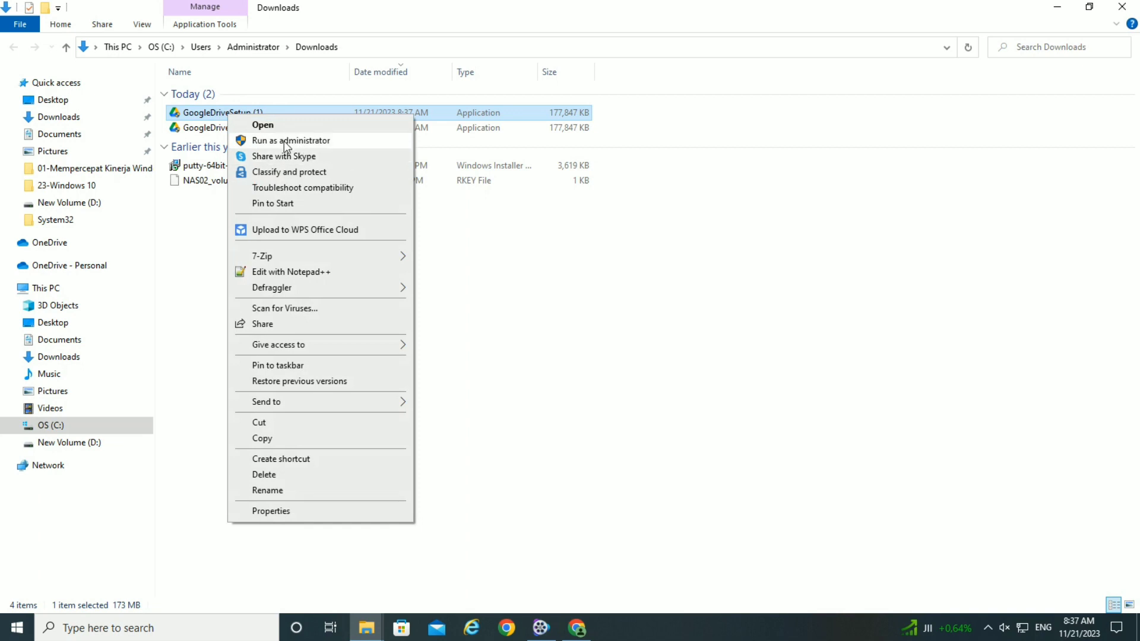
{"action": "left_click", "coordinate": [325, 141]}
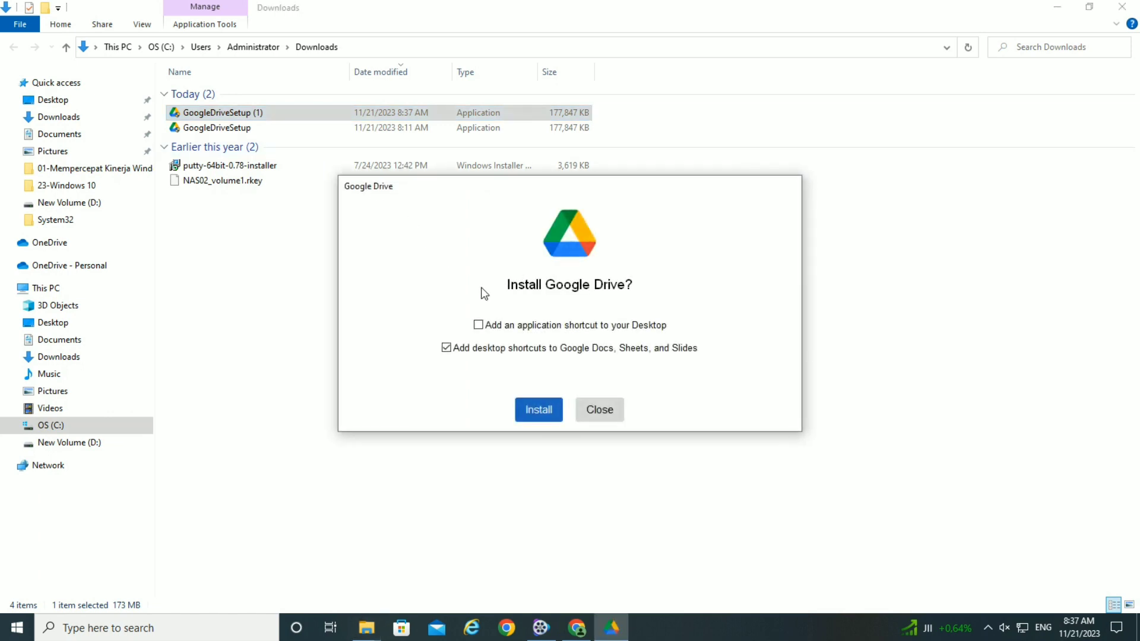
- Install Google Drive with an application shortcut added to the desktop, and launch it
{"action": "left_click", "coordinate": [478, 326]}
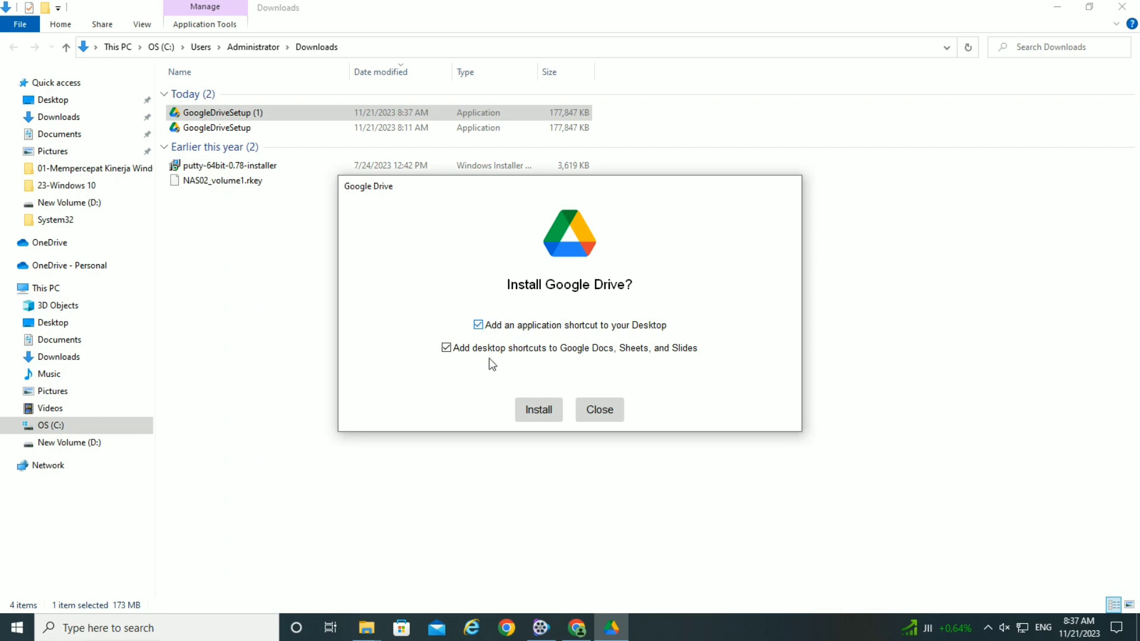
{"action": "left_click", "coordinate": [536, 417]}
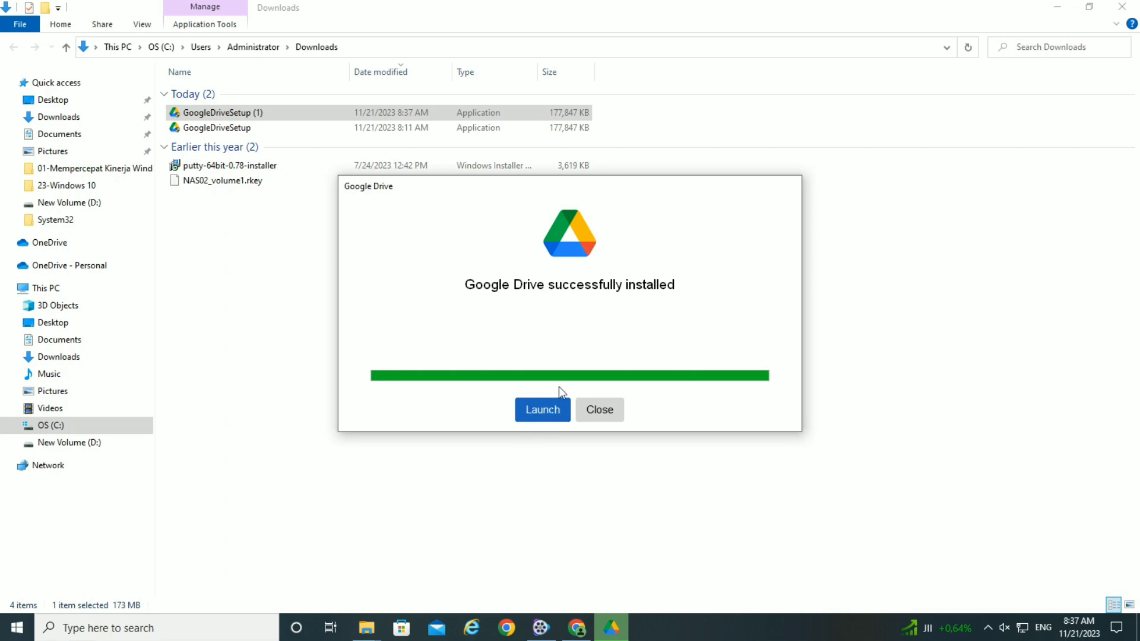
{"action": "left_click", "coordinate": [540, 412]}
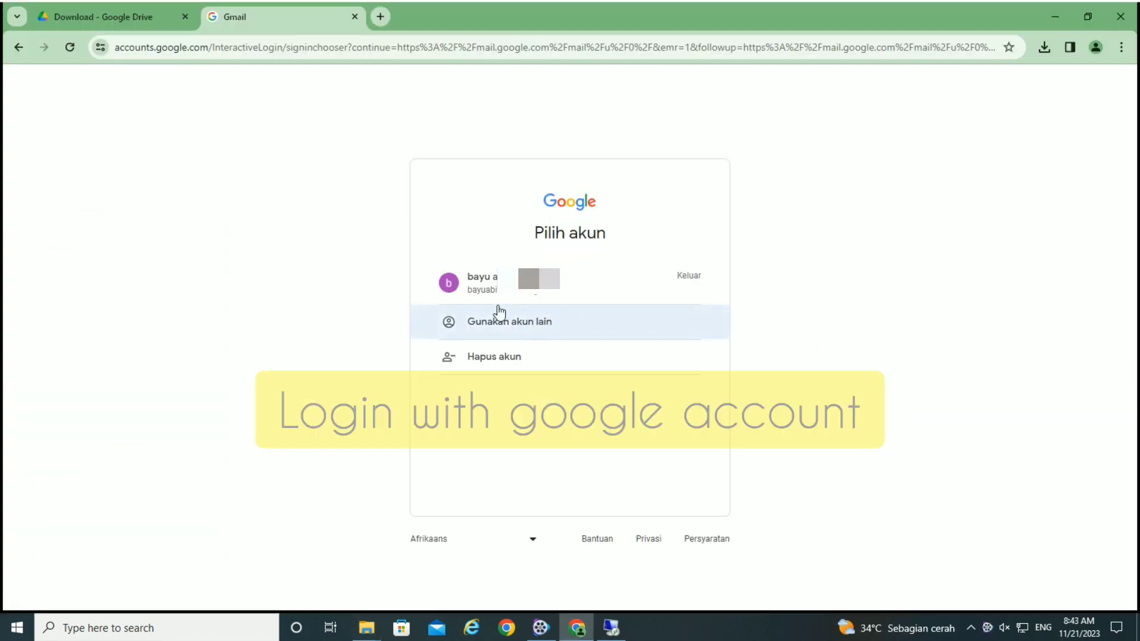
- Choose the saved Google account for signing in and enter the account password
{"action": "left_click", "coordinate": [534, 297]}
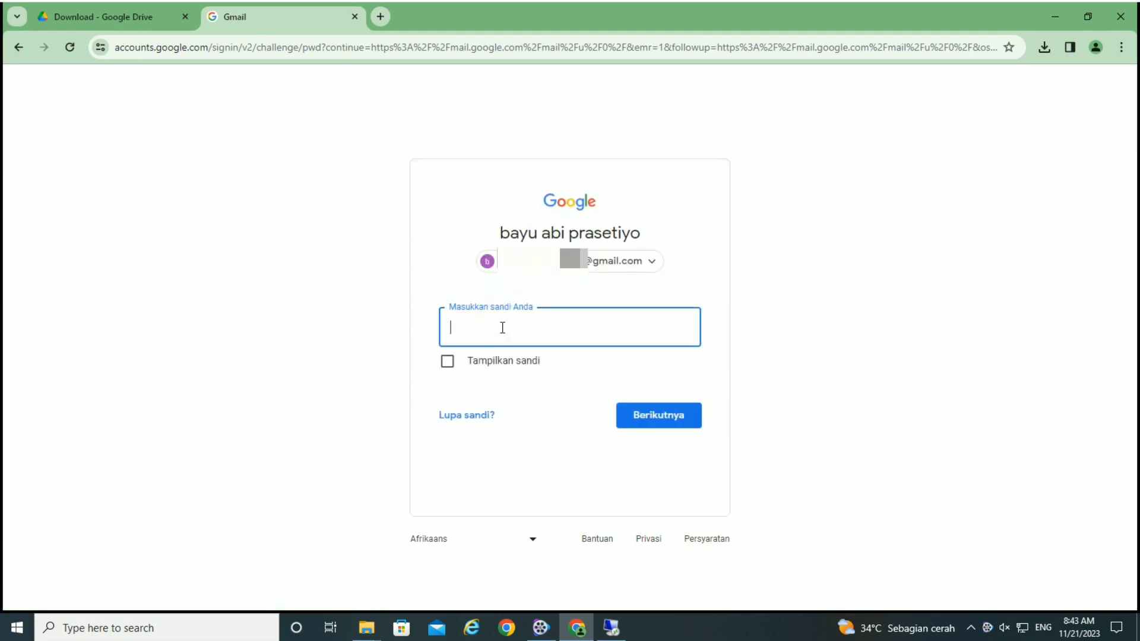
{"action": "type", "text": "••••••••••••••••"}
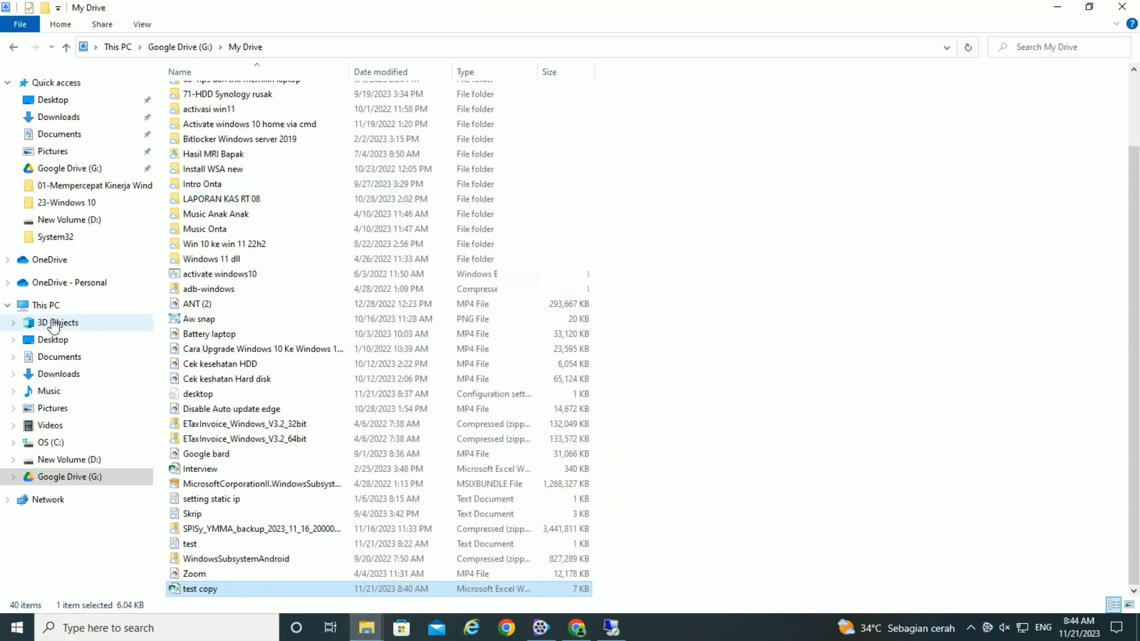
- Open My Drive on Google Drive (G:) from This PC and paste the copied "test copy" file into it
{"action": "left_click", "coordinate": [52, 305]}
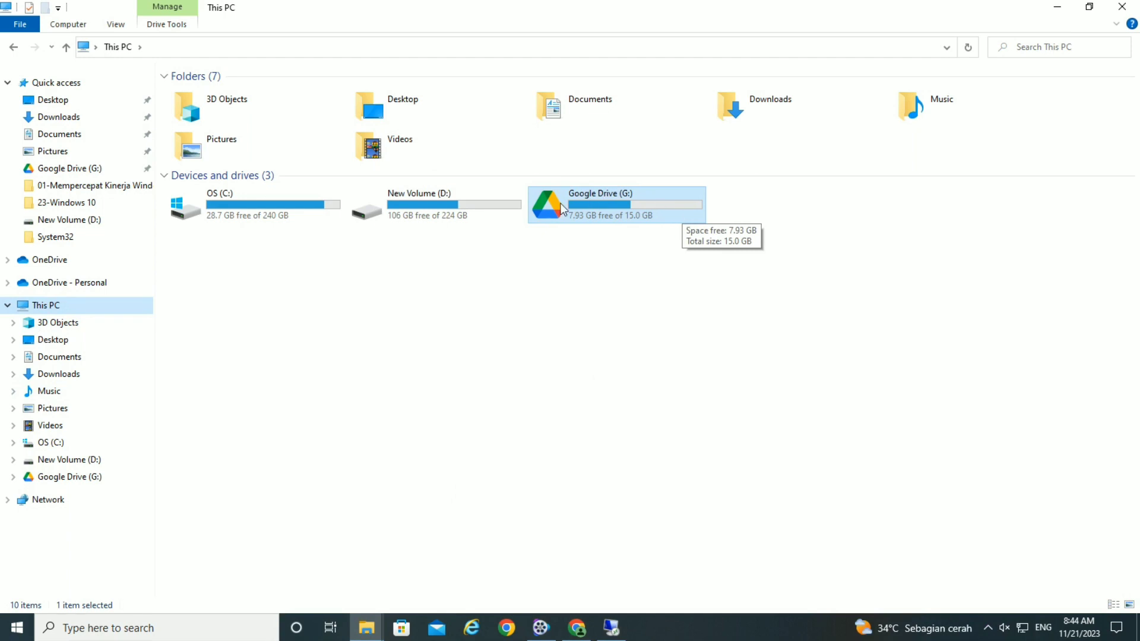
{"action": "double_click", "coordinate": [605, 212]}
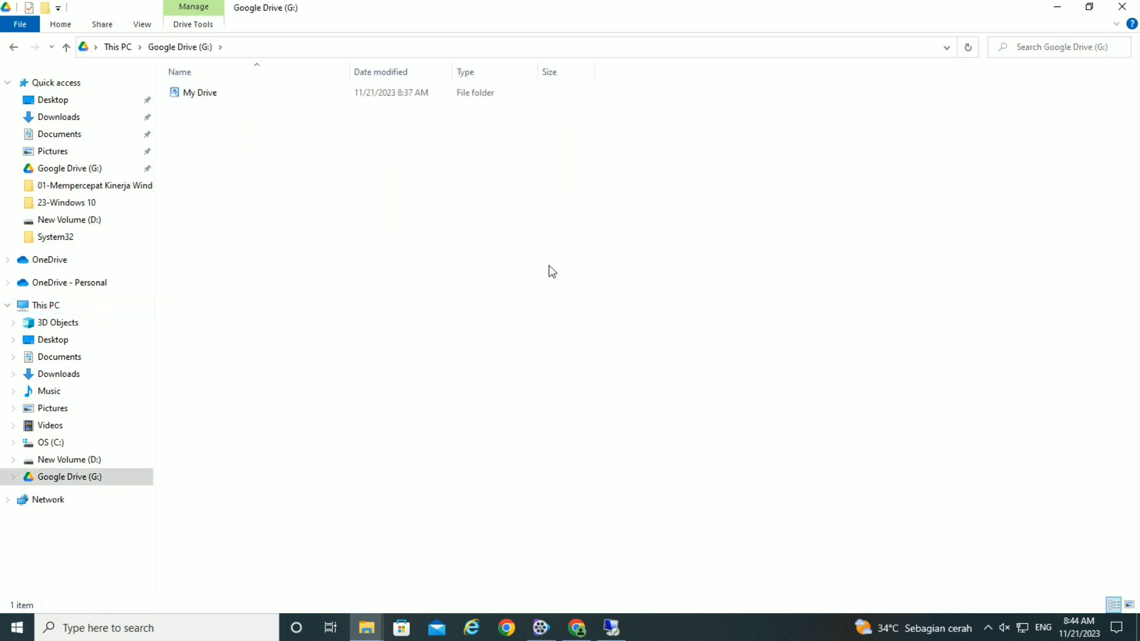
{"action": "double_click", "coordinate": [218, 95]}
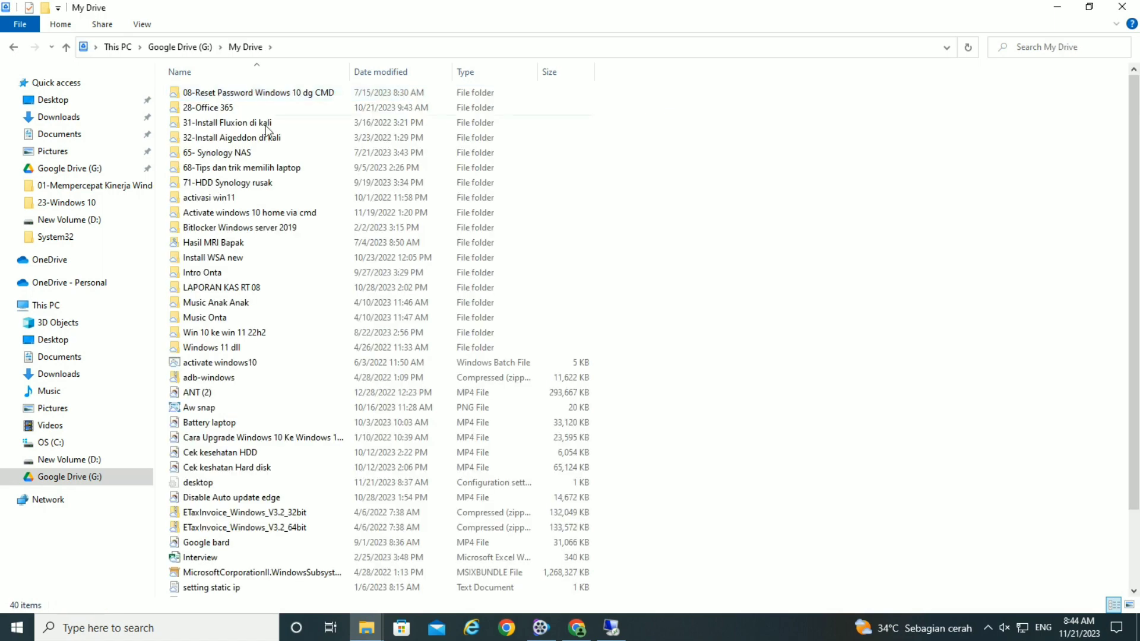
{"action": "left_click", "coordinate": [329, 543]}
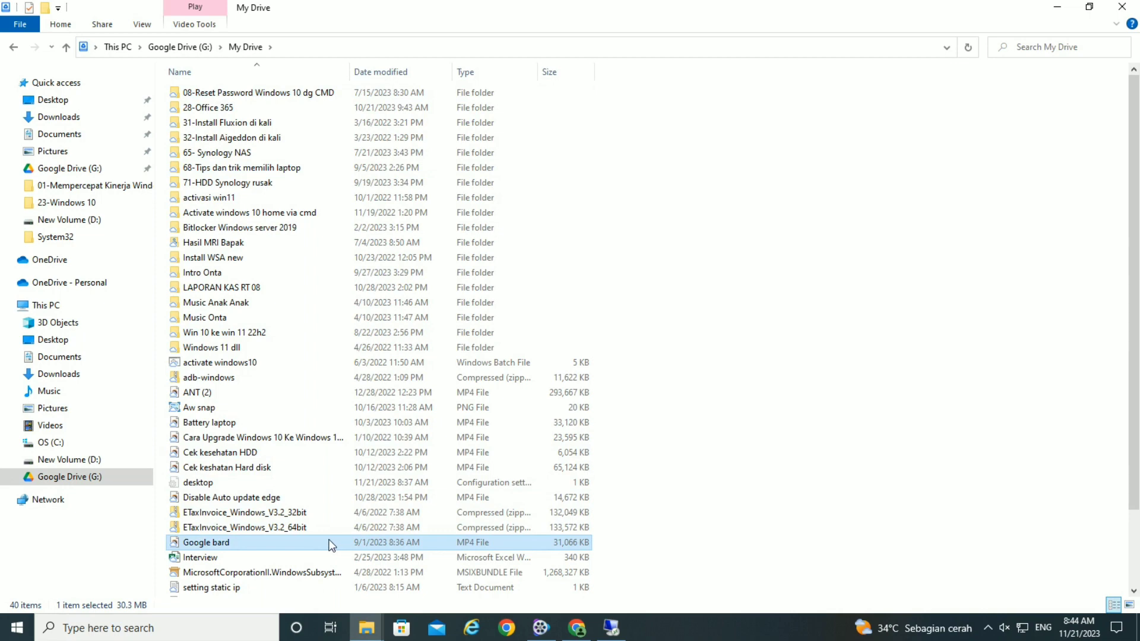
{"action": "key", "text": "ctrl+v"}
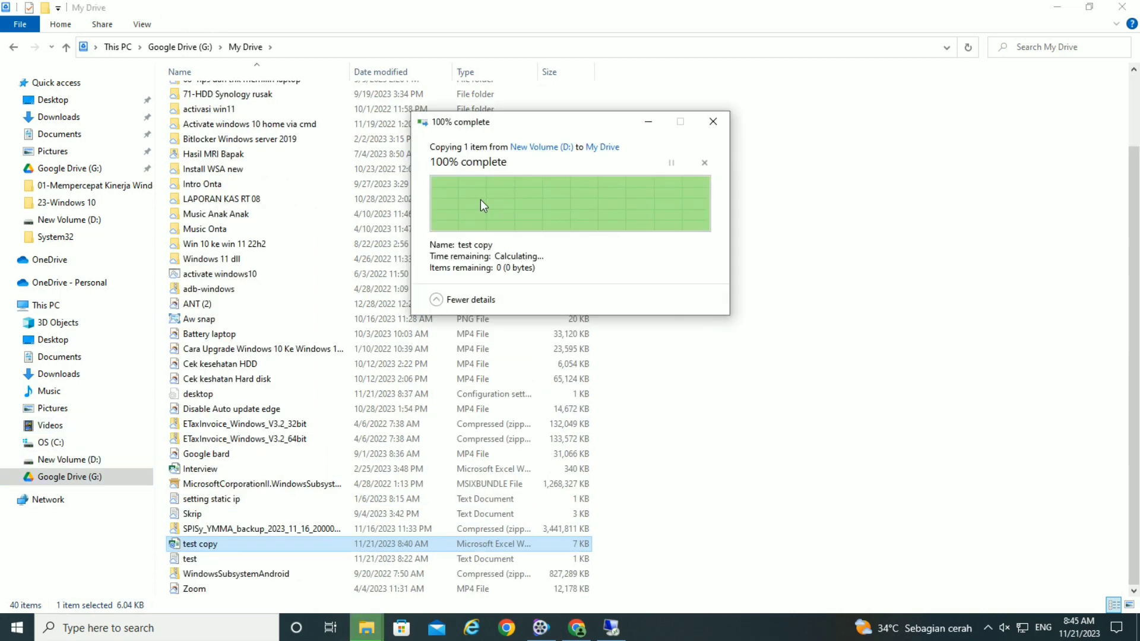
- Delete the "test copy" Excel file from My Drive and dismiss the trash notice
{"action": "right_click", "coordinate": [229, 548]}
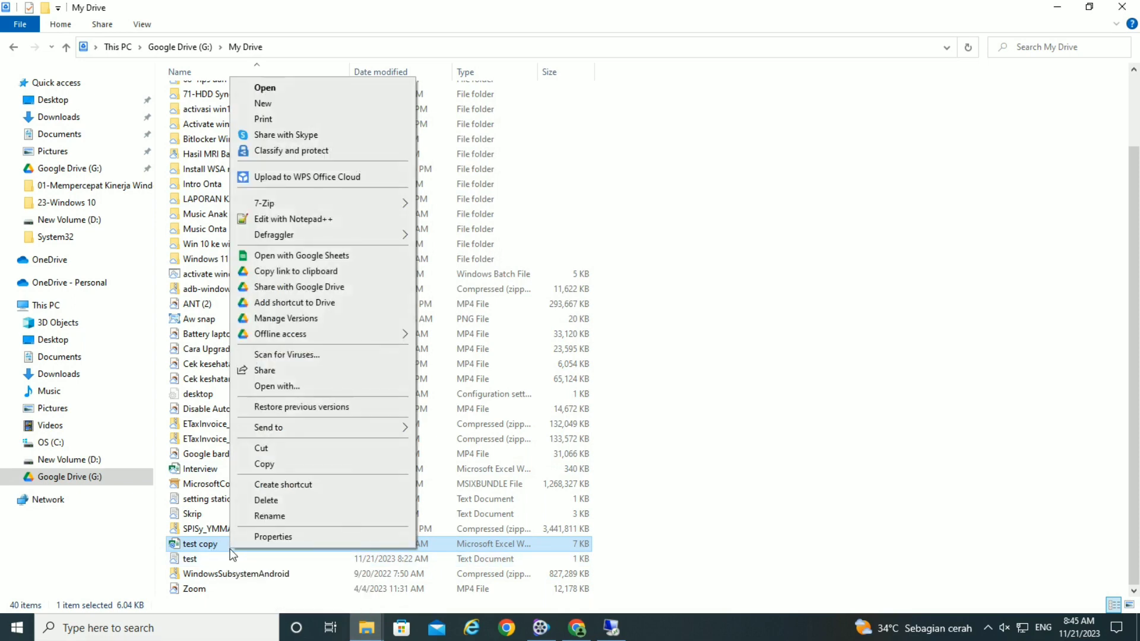
{"action": "left_click", "coordinate": [267, 500]}
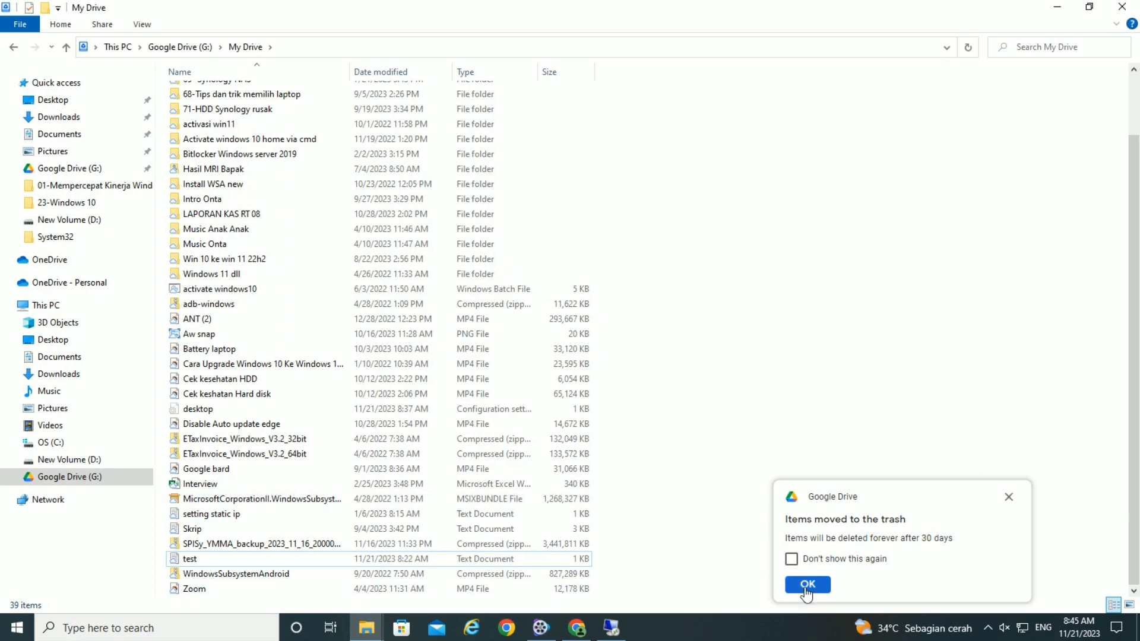
{"action": "left_click", "coordinate": [801, 585]}
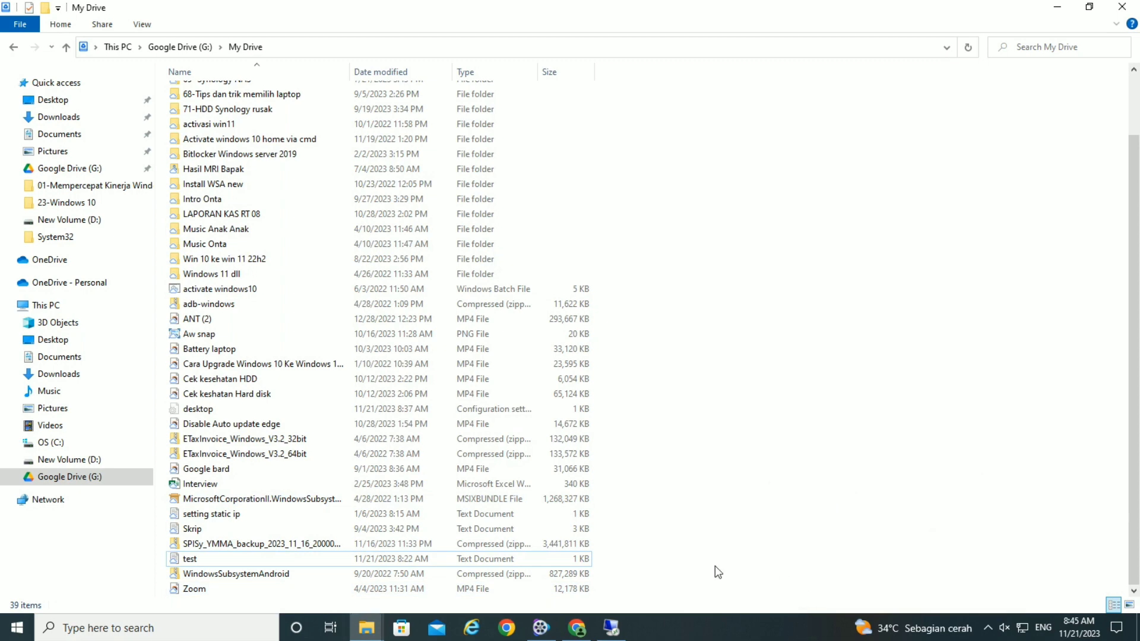
- Delete the "test" text document from My Drive and dismiss the trash notice
{"action": "left_click", "coordinate": [236, 564]}
{"action": "right_click", "coordinate": [237, 564]}
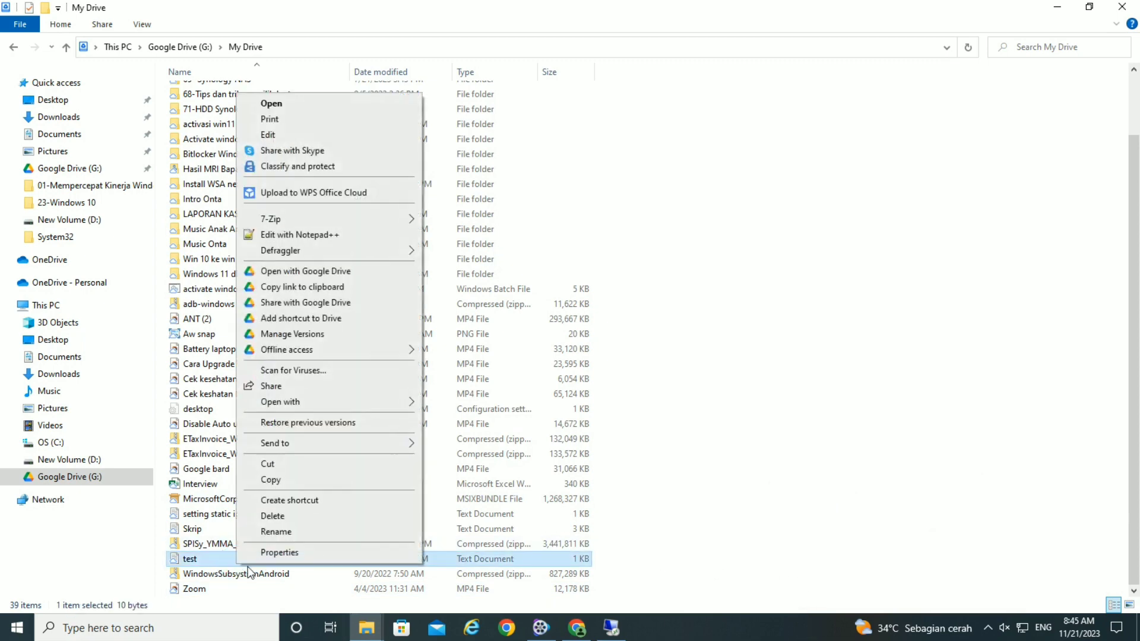
{"action": "left_click", "coordinate": [295, 520]}
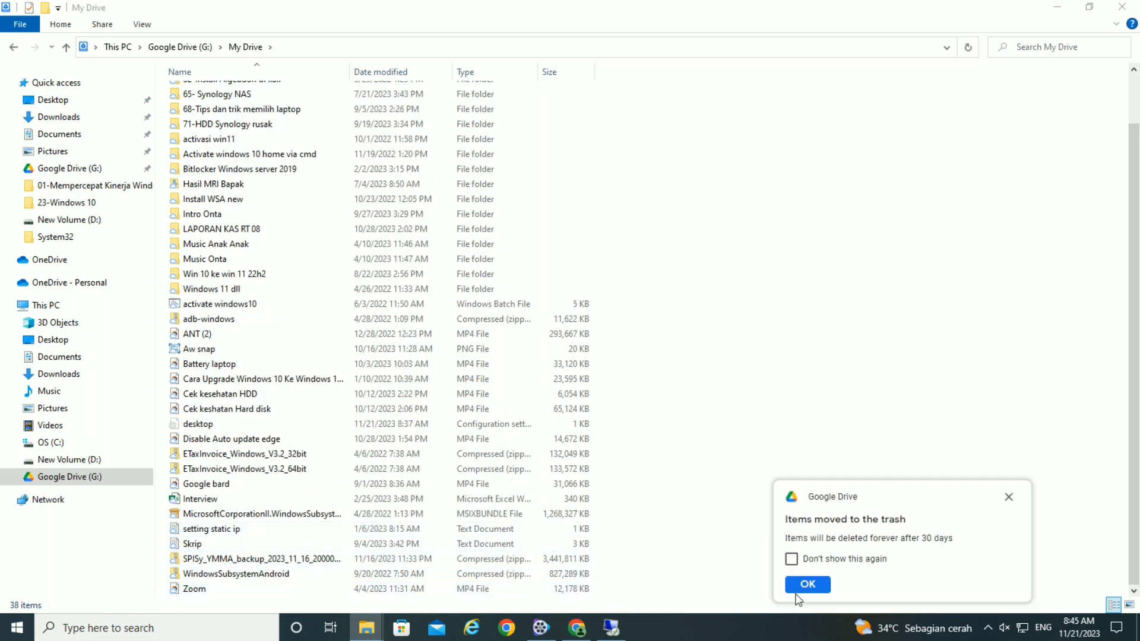
{"action": "left_click", "coordinate": [802, 587]}
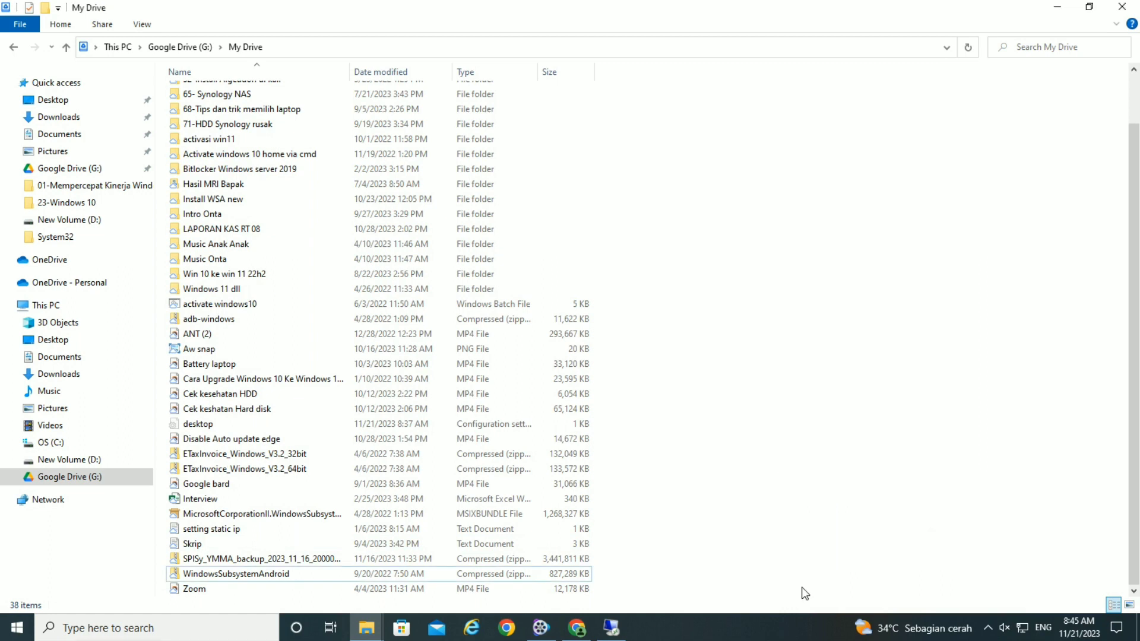
- Open This PC and quit Google Drive for desktop to disconnect the Google Drive (G:) drive
{"action": "left_click", "coordinate": [70, 303]}
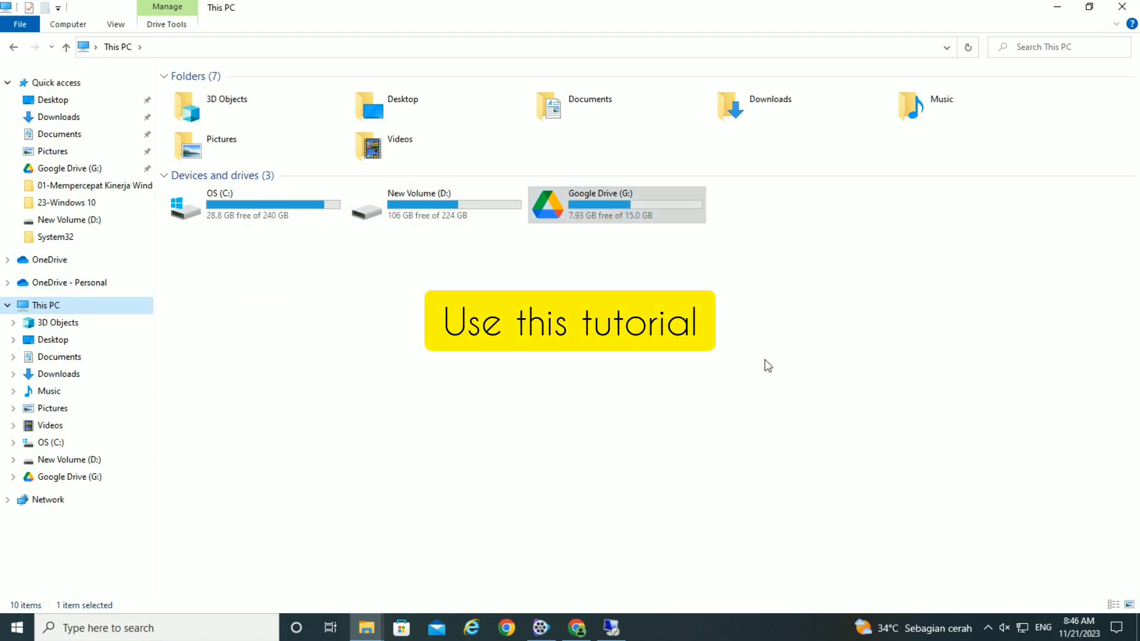
{"action": "left_click", "coordinate": [988, 628]}
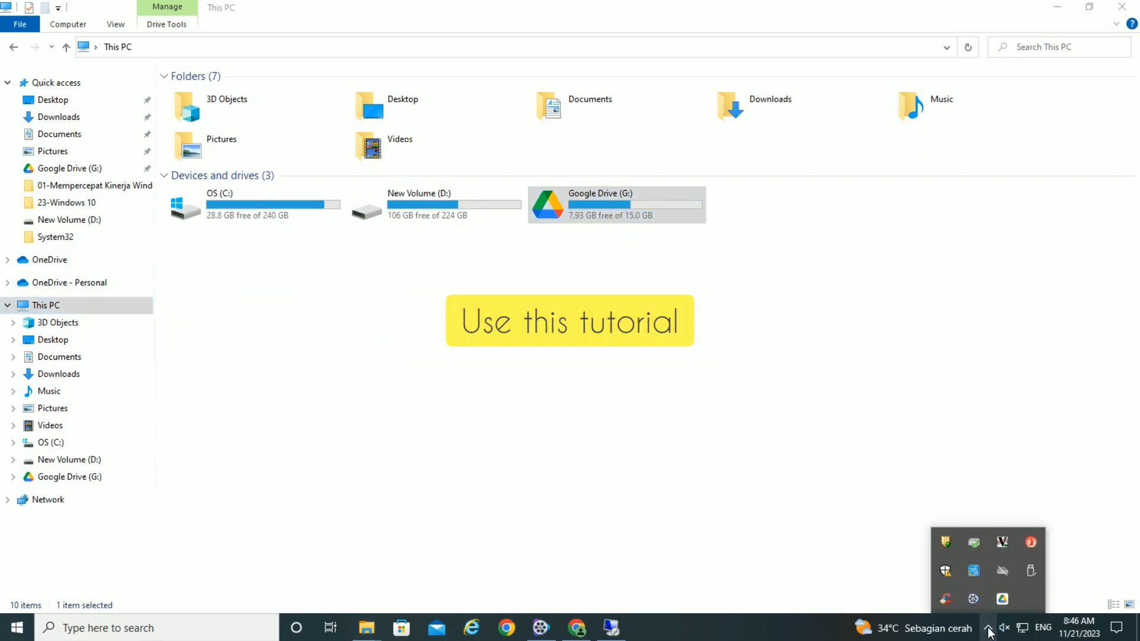
{"action": "left_click", "coordinate": [1003, 601]}
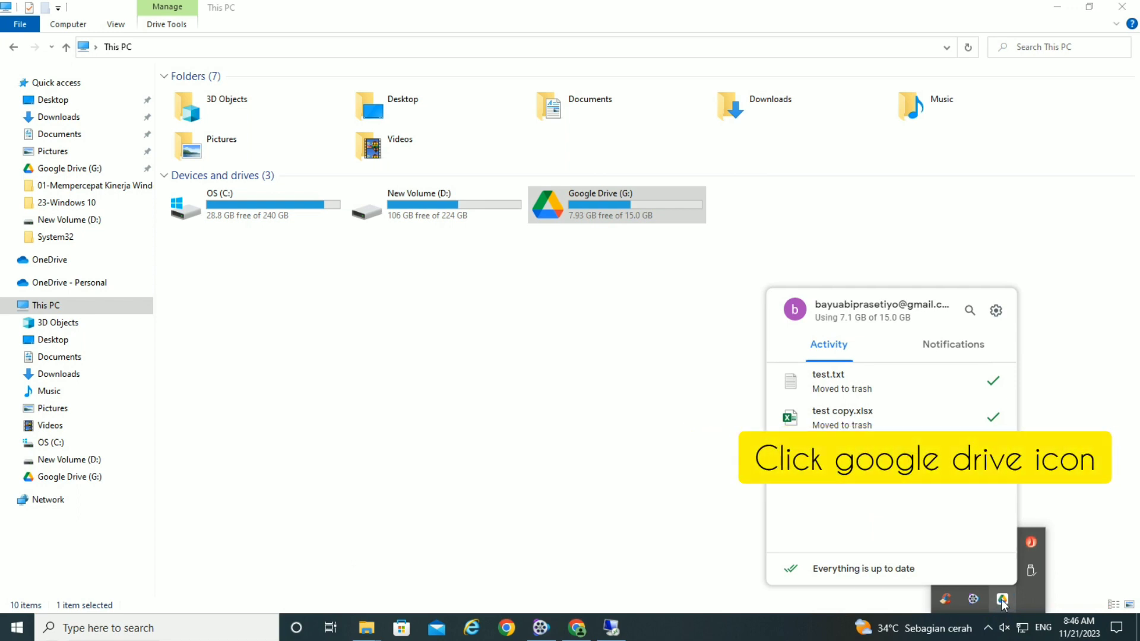
{"action": "left_click", "coordinate": [997, 311]}
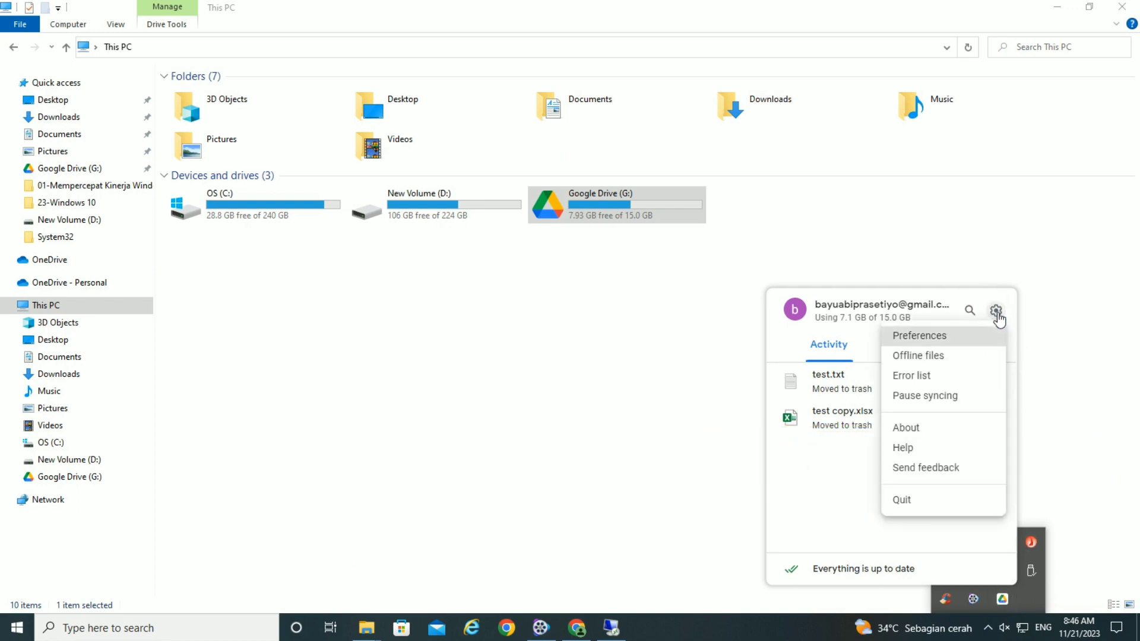
{"action": "left_click", "coordinate": [915, 504]}
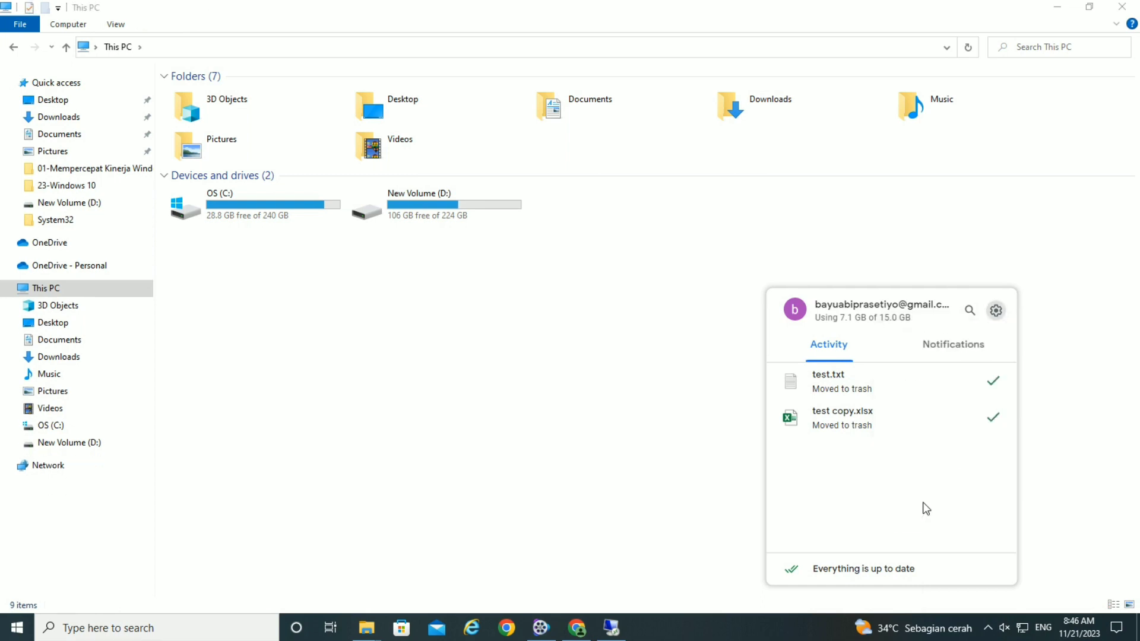
{"action": "left_click", "coordinate": [567, 339]}
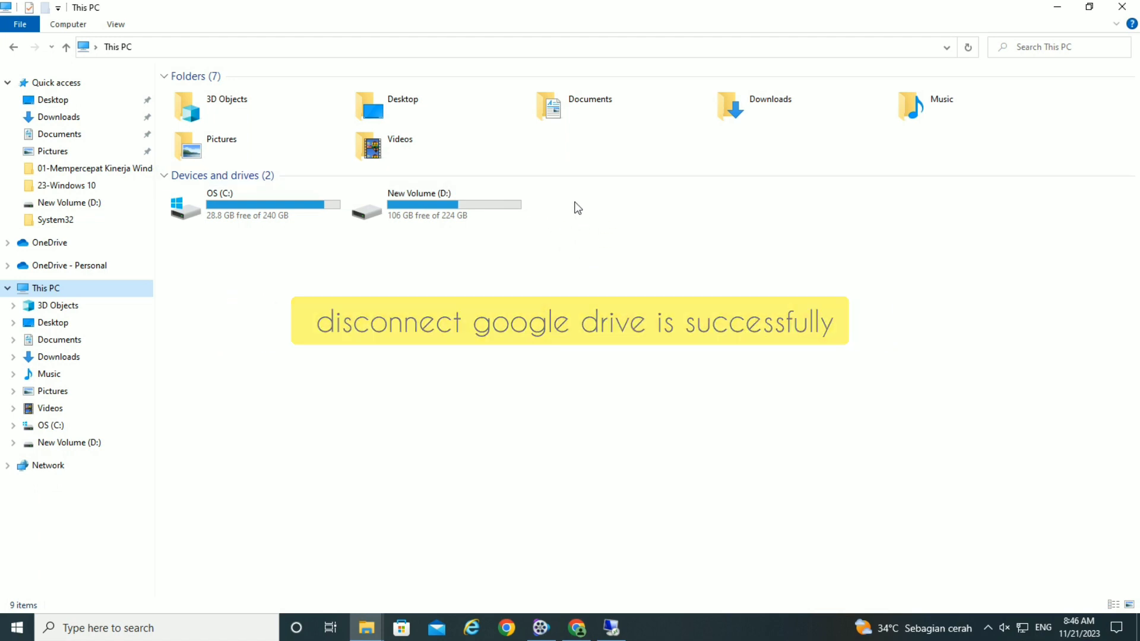
{"action": "left_click", "coordinate": [987, 629]}
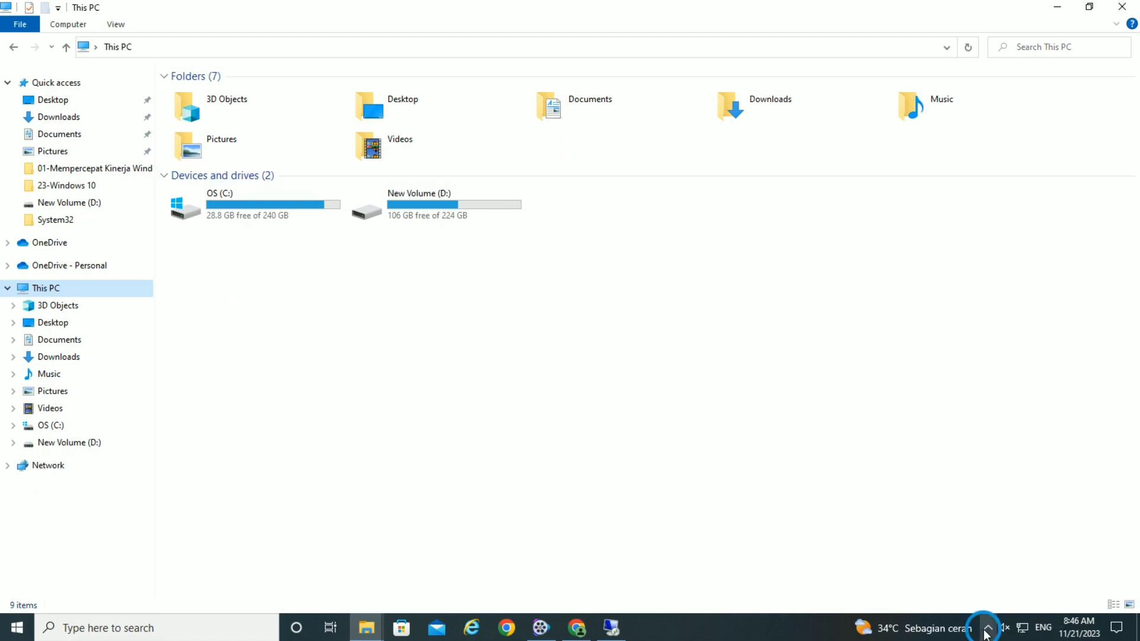
{"action": "left_click", "coordinate": [766, 440]}
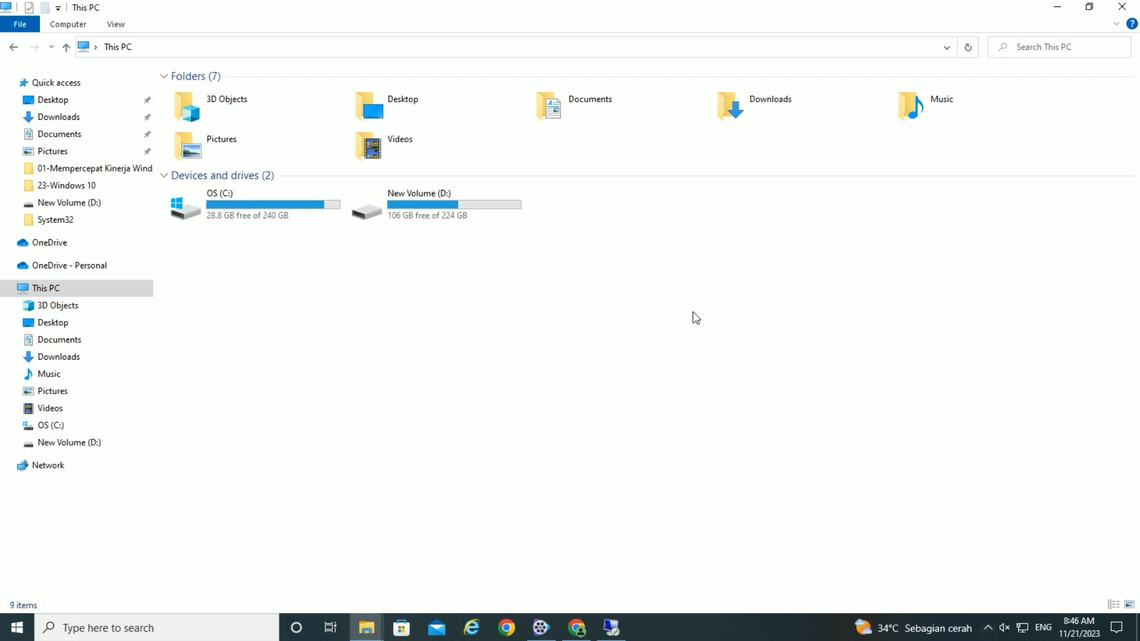
- Search Windows for "google drive", launch the Google Drive app, and open This PC to check the drives
{"action": "left_click", "coordinate": [50, 103]}
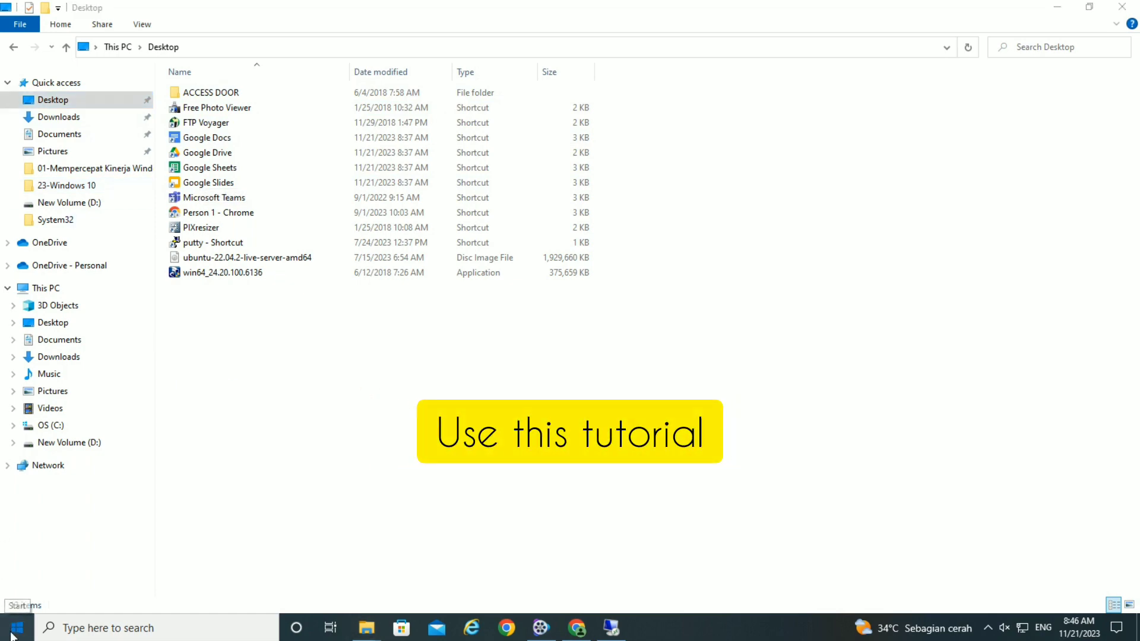
{"action": "left_click", "coordinate": [13, 633]}
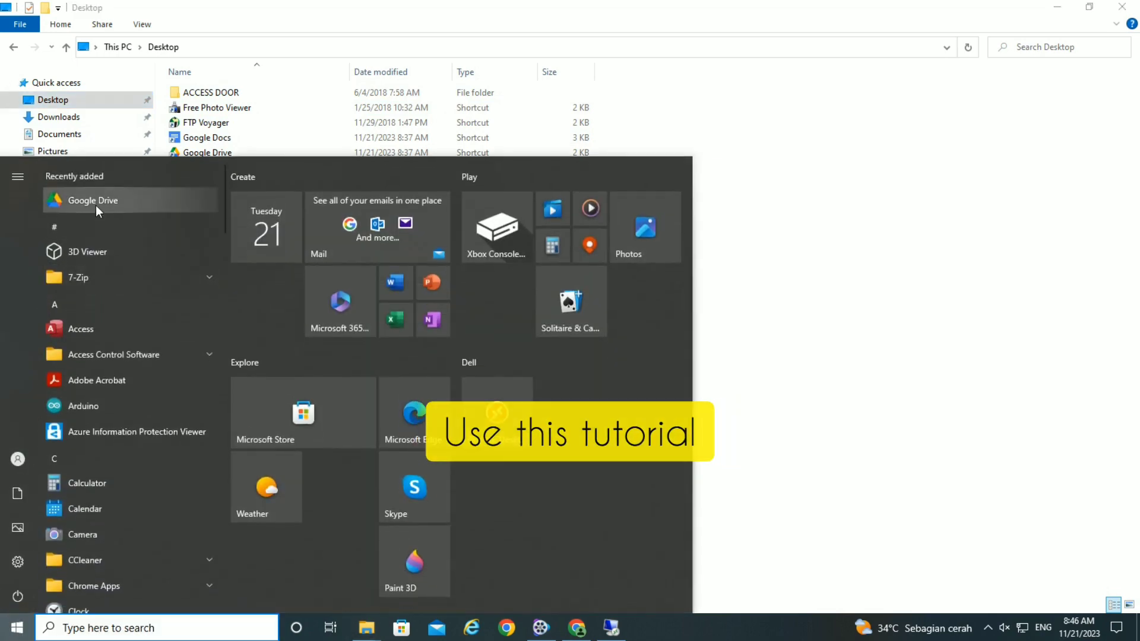
{"action": "type", "text": "google "}
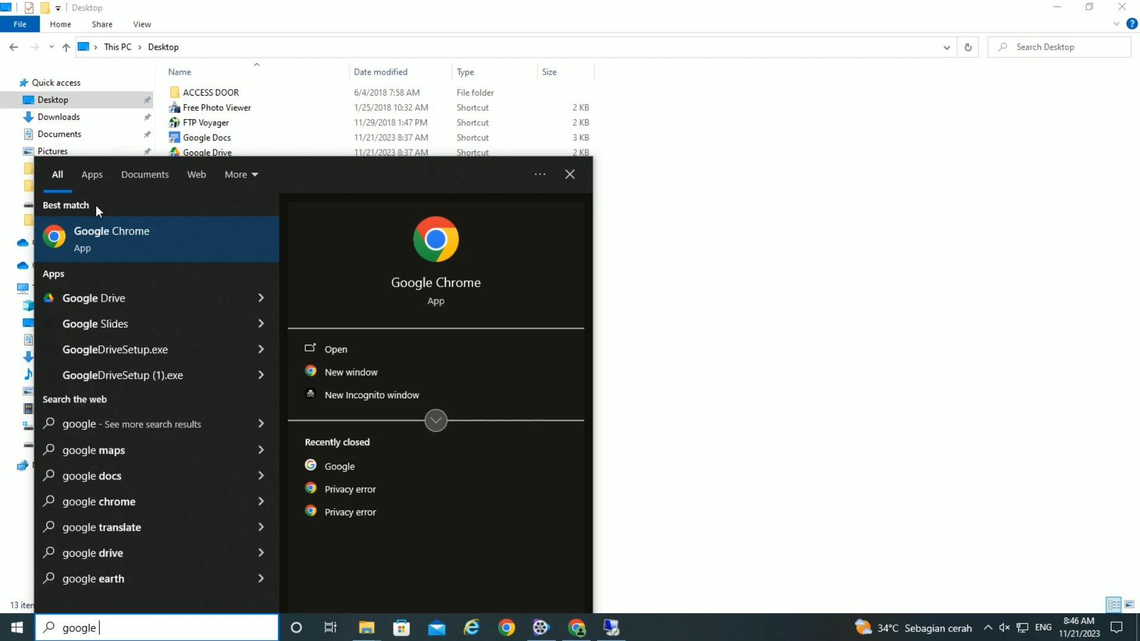
{"action": "type", "text": "drive"}
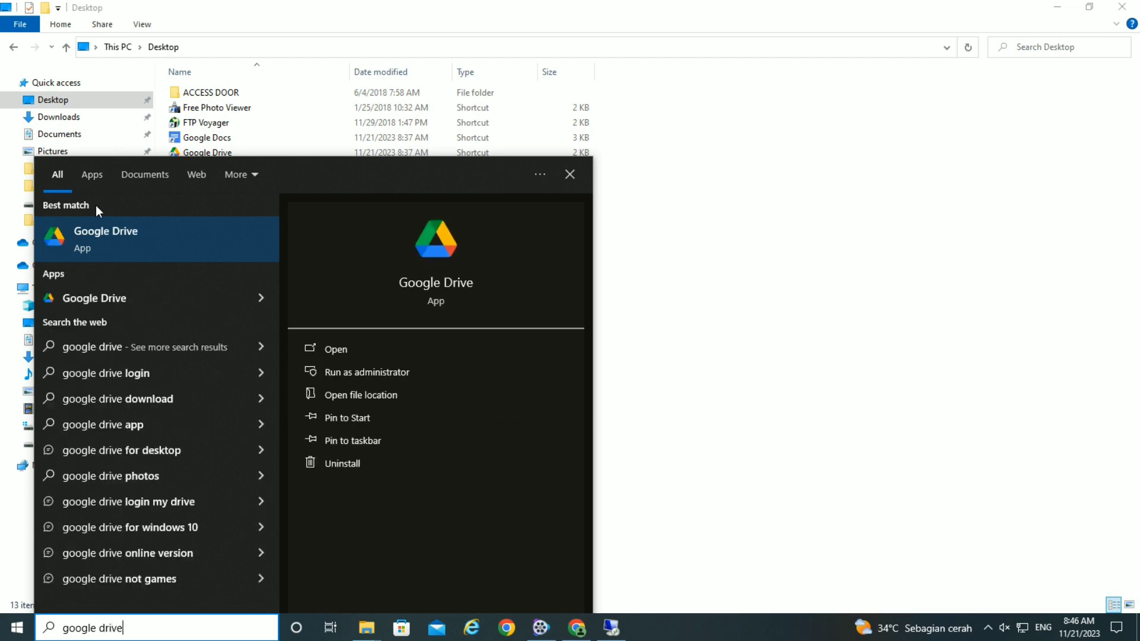
{"action": "left_click", "coordinate": [435, 284]}
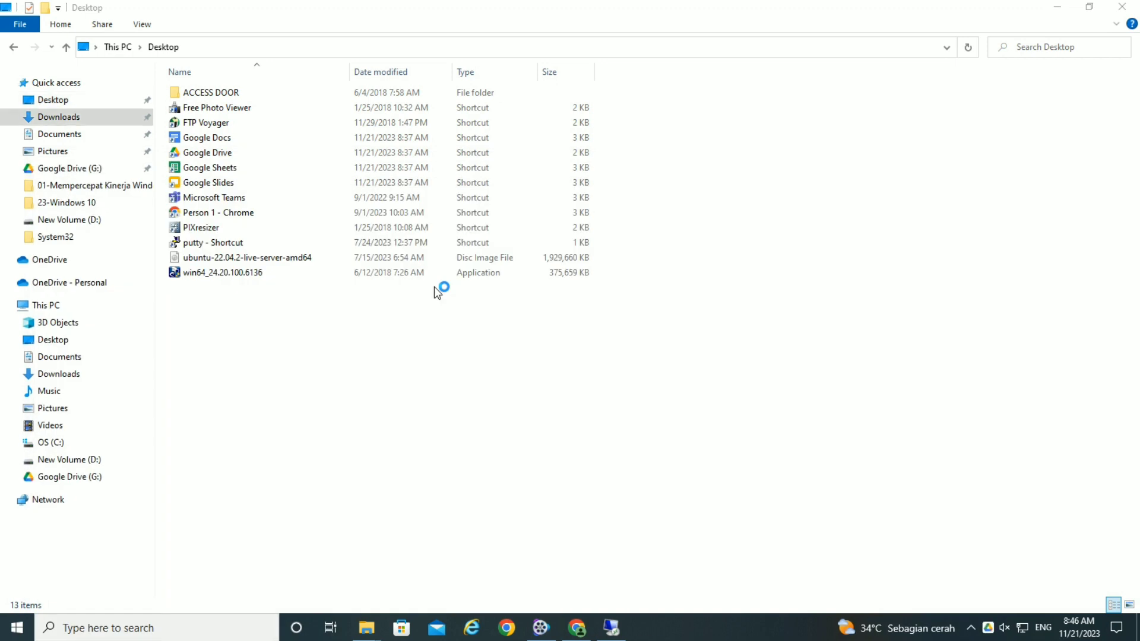
{"action": "left_click", "coordinate": [45, 306]}
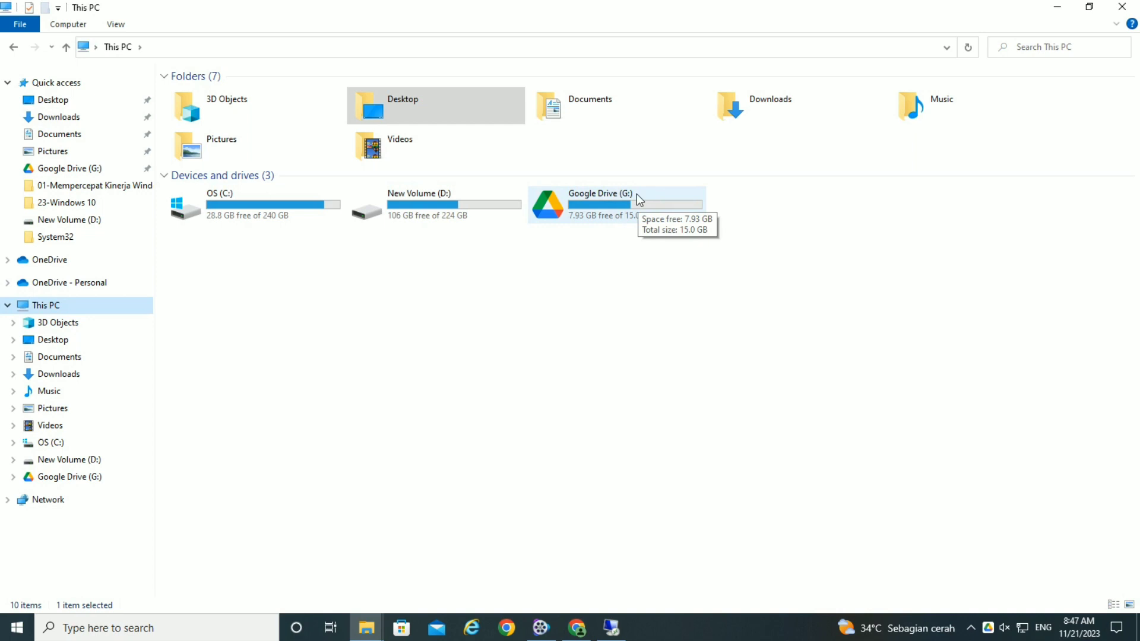
{"action": "left_click", "coordinate": [903, 297]}
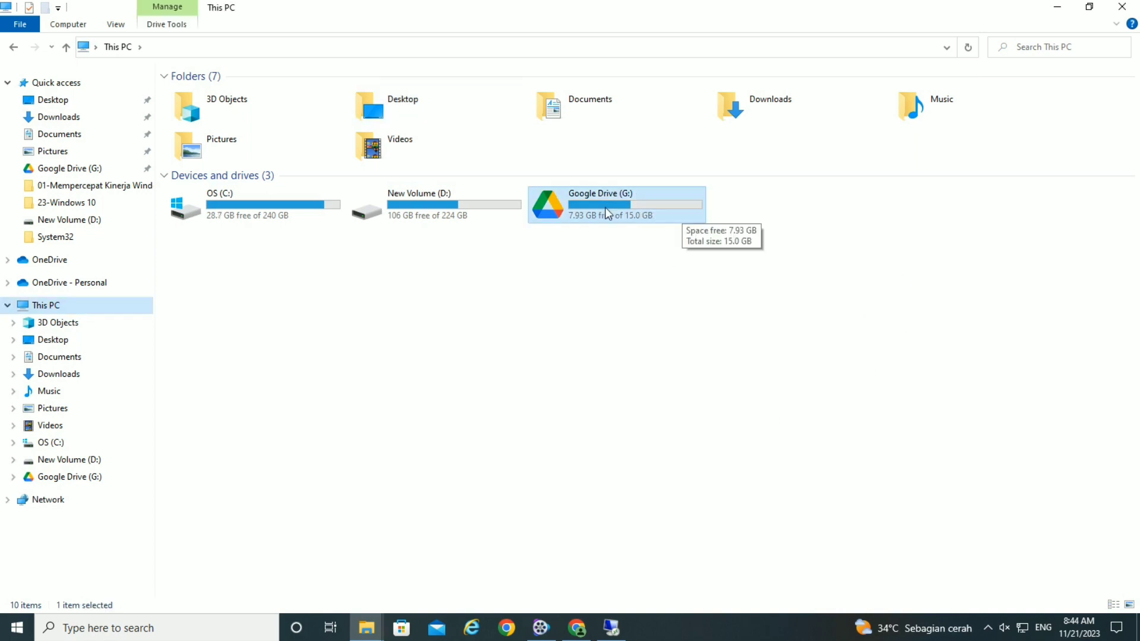
- Open My Drive on Google Drive (G:) to view its files and switch to New Volume (D:)
{"action": "double_click", "coordinate": [604, 208]}
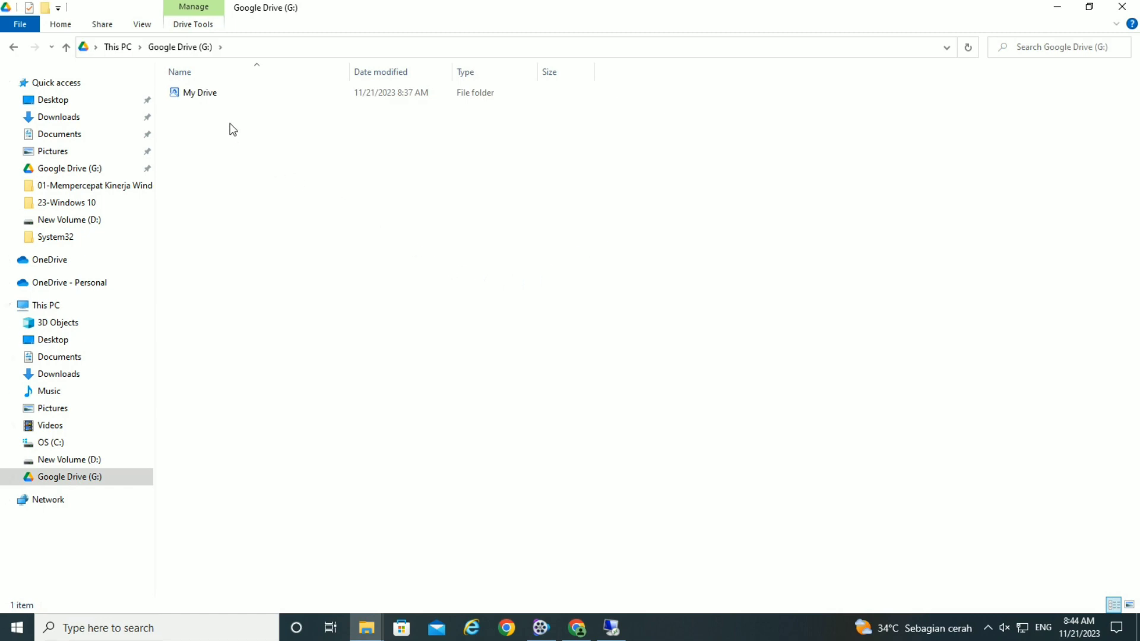
{"action": "double_click", "coordinate": [215, 93]}
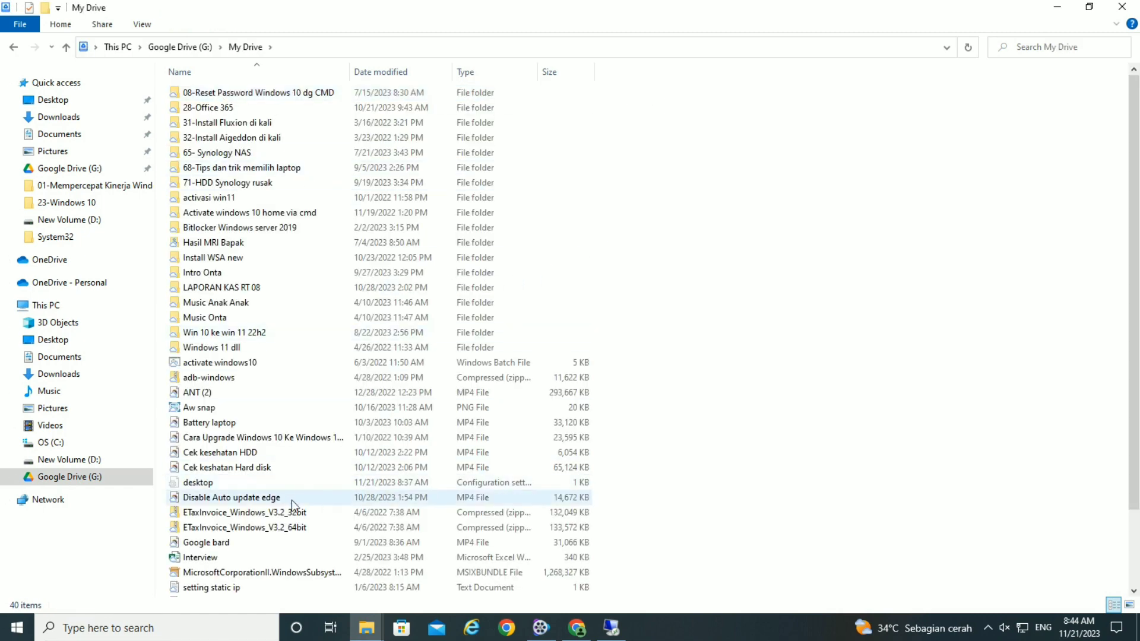
{"action": "left_click", "coordinate": [332, 546]}
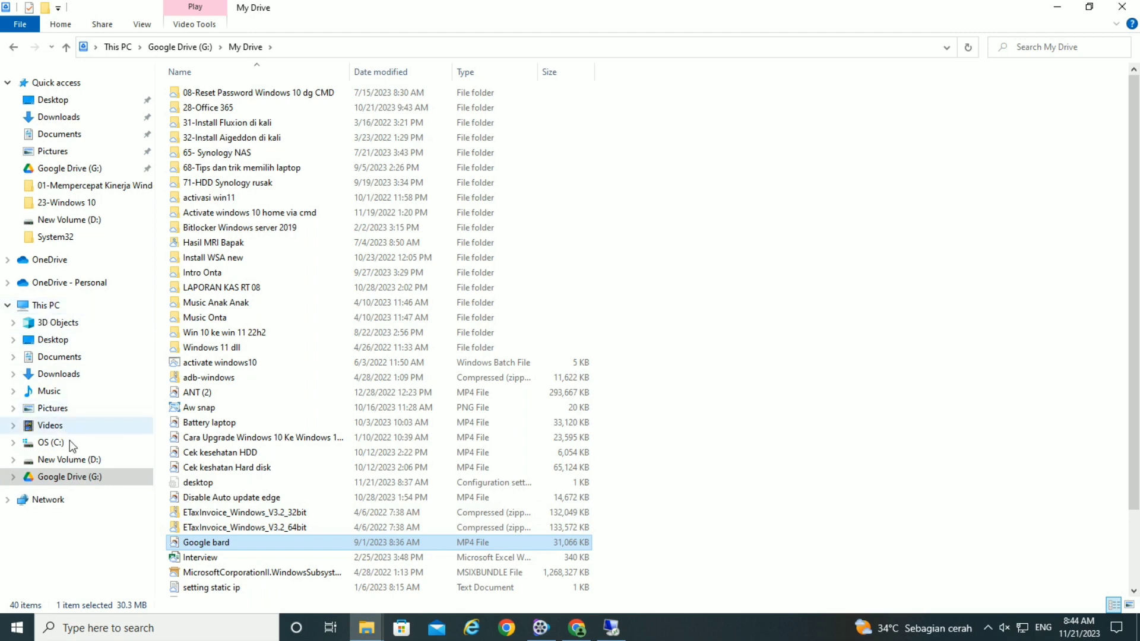
{"action": "left_click", "coordinate": [73, 462]}
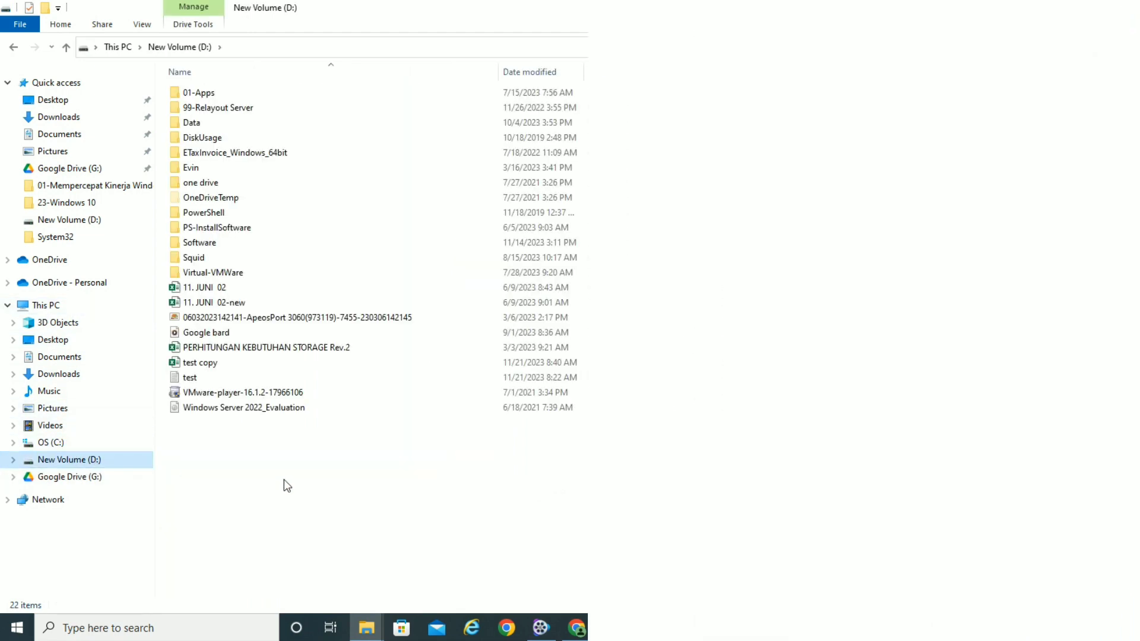